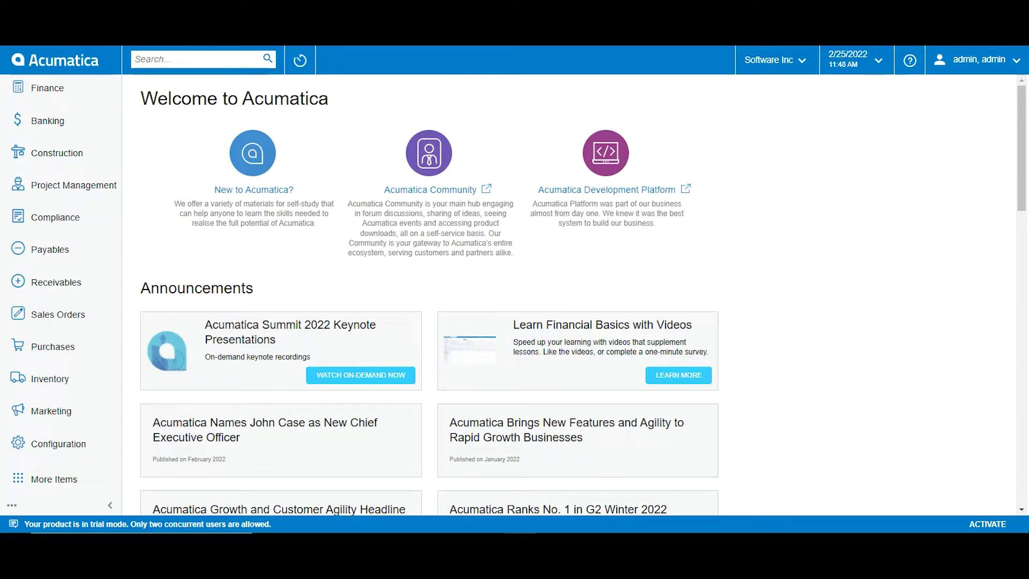
Open the Company Tree configuration page and expand the Administrative group
click(53, 443)
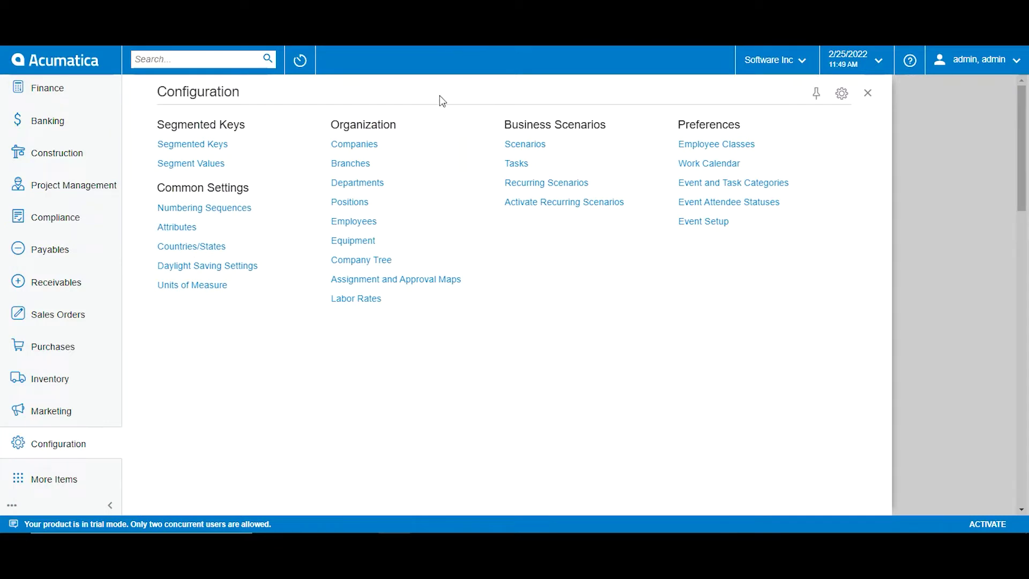
click(381, 264)
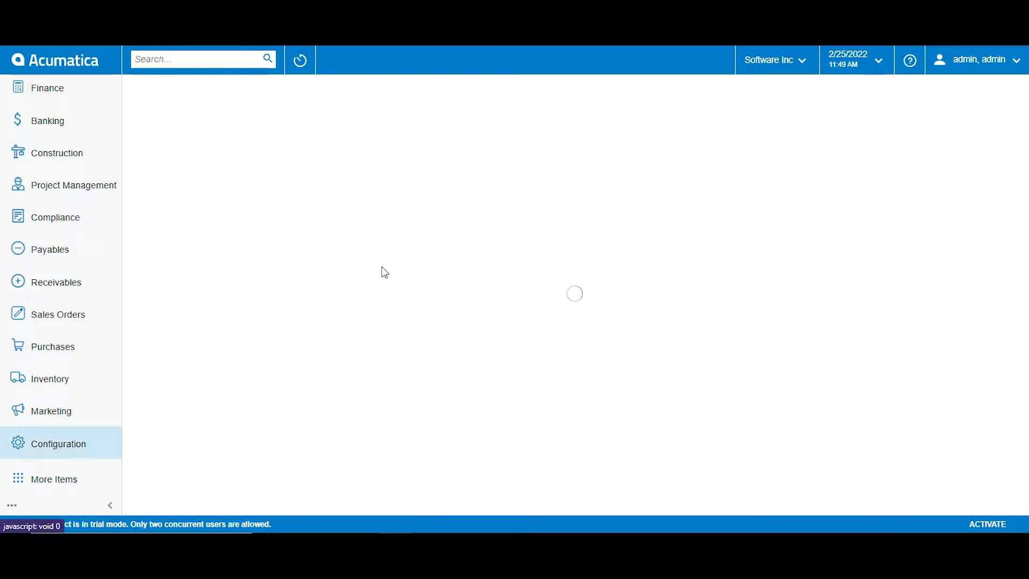
click(143, 189)
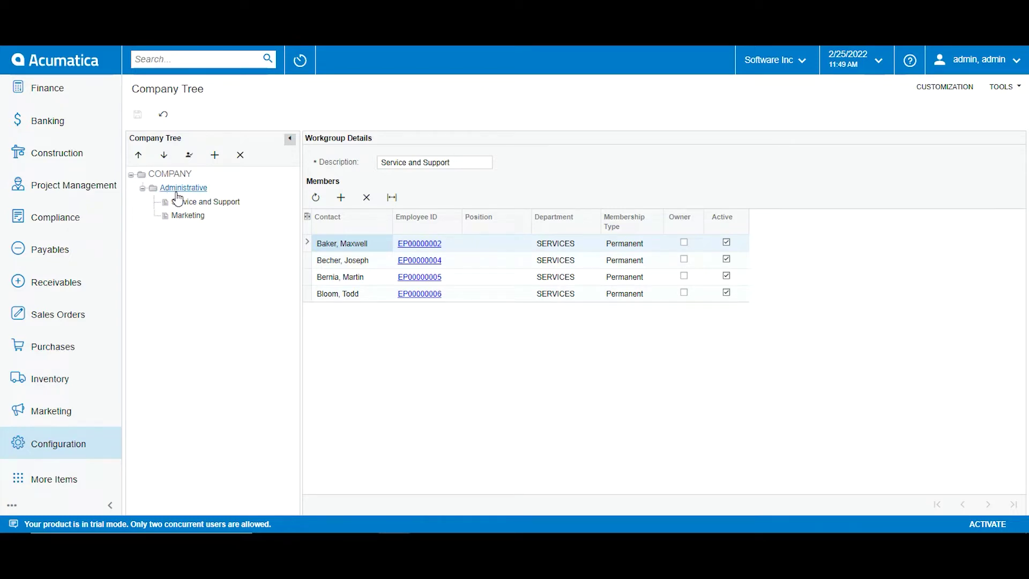
Review the members of the Service and Support and Marketing workgroups under Administrative
click(201, 202)
click(188, 216)
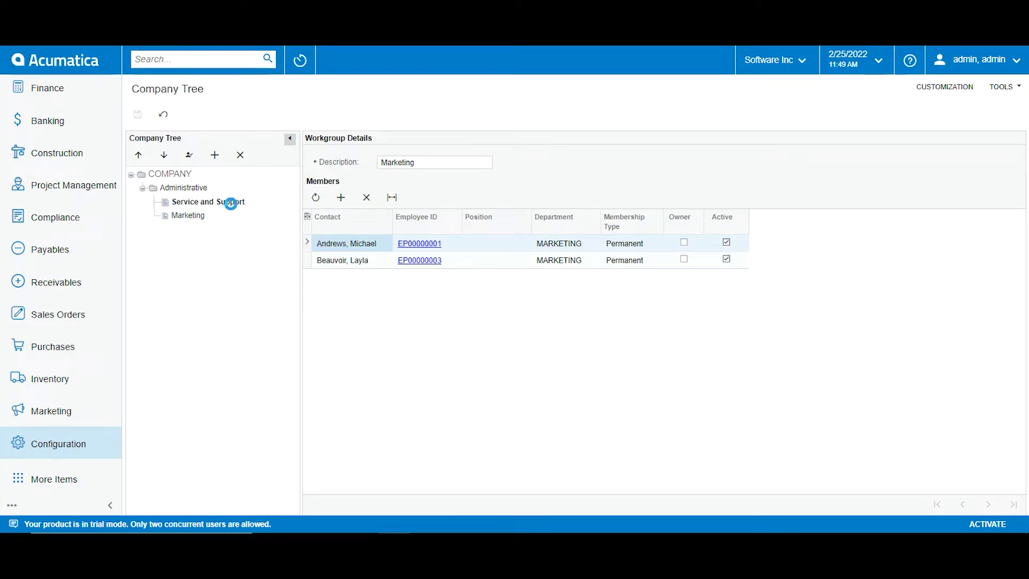
click(232, 202)
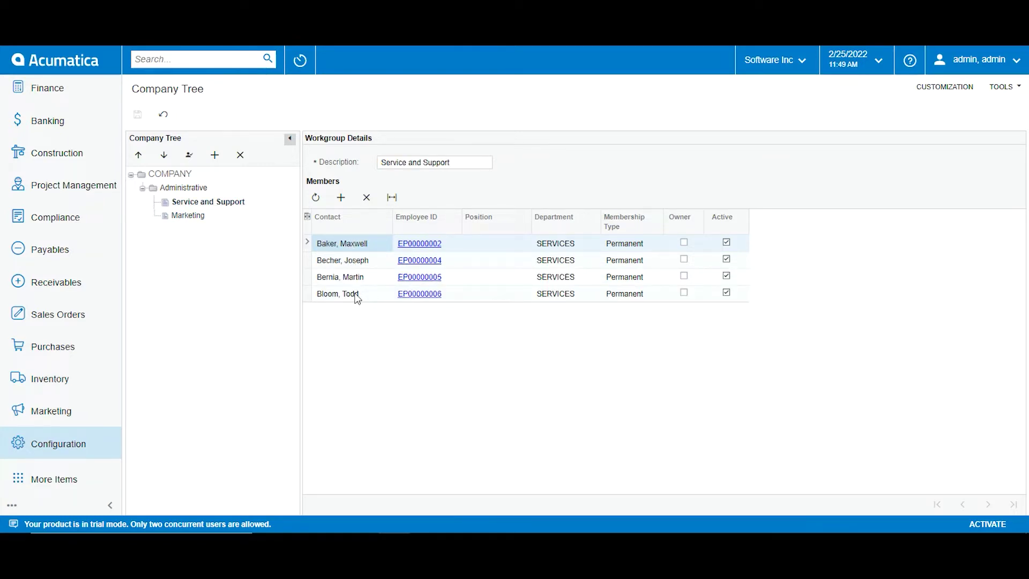
click(184, 216)
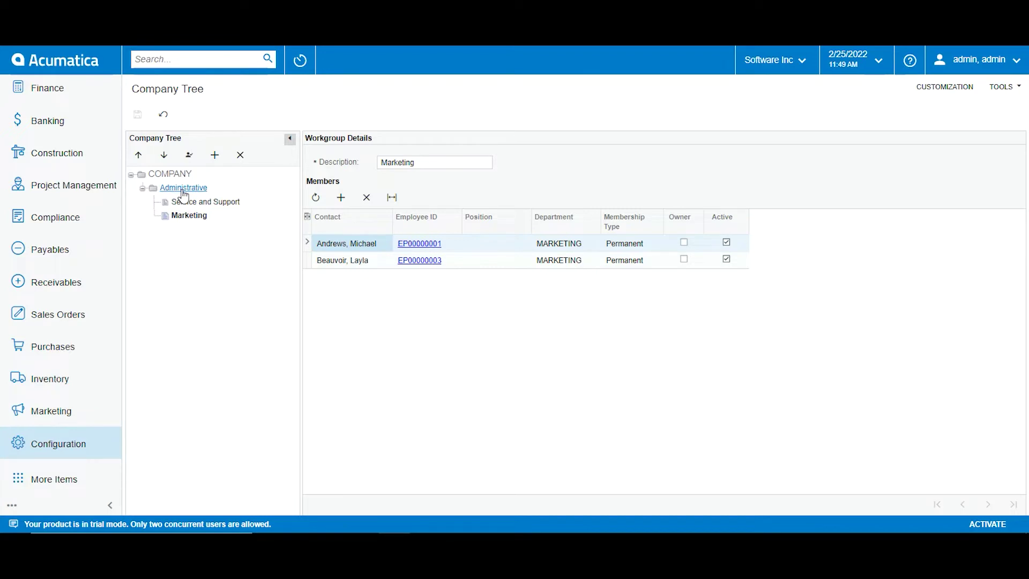
Add a workgroup with the description Sales under Administrative and save it
click(188, 189)
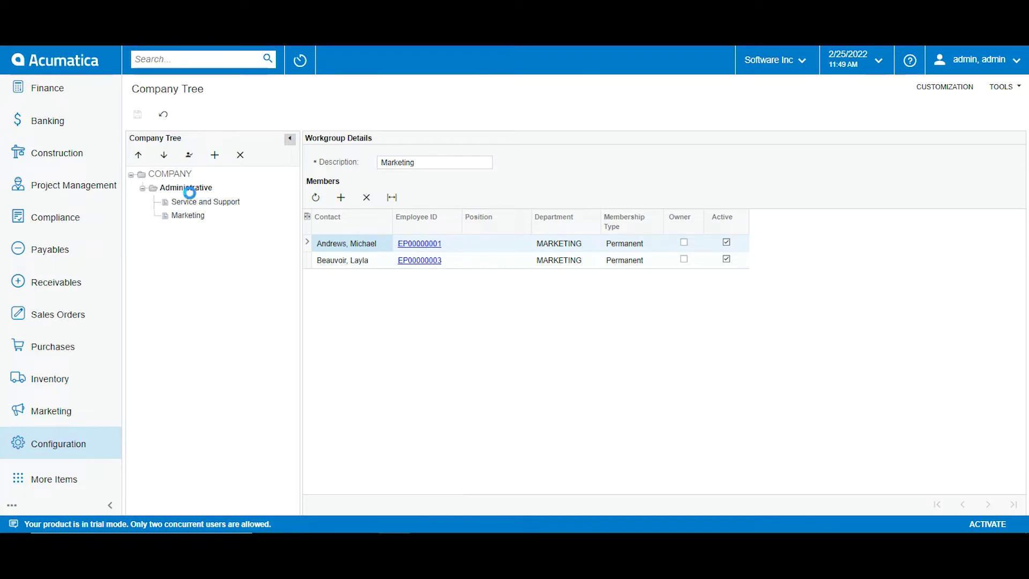
click(220, 158)
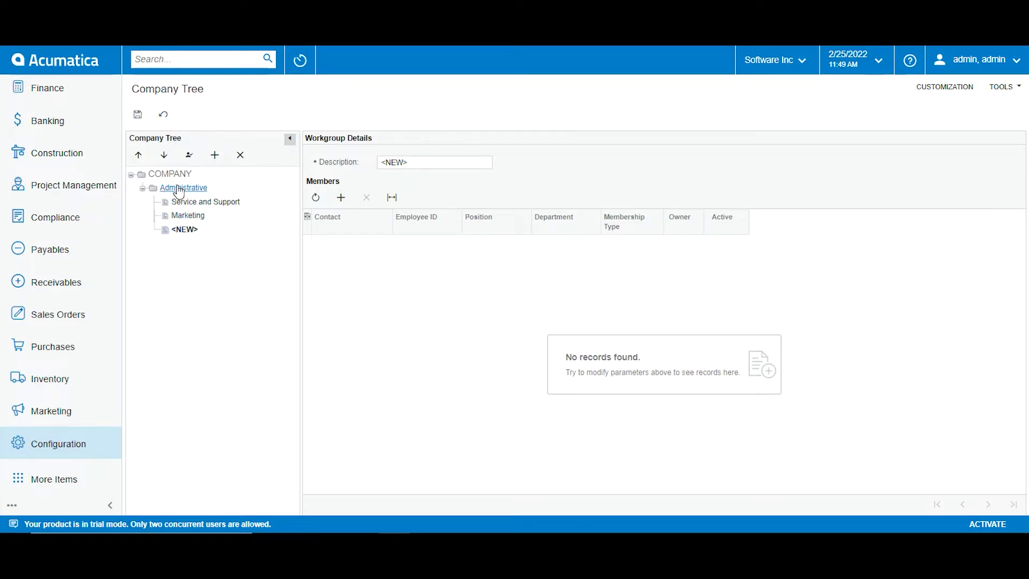
click(406, 164)
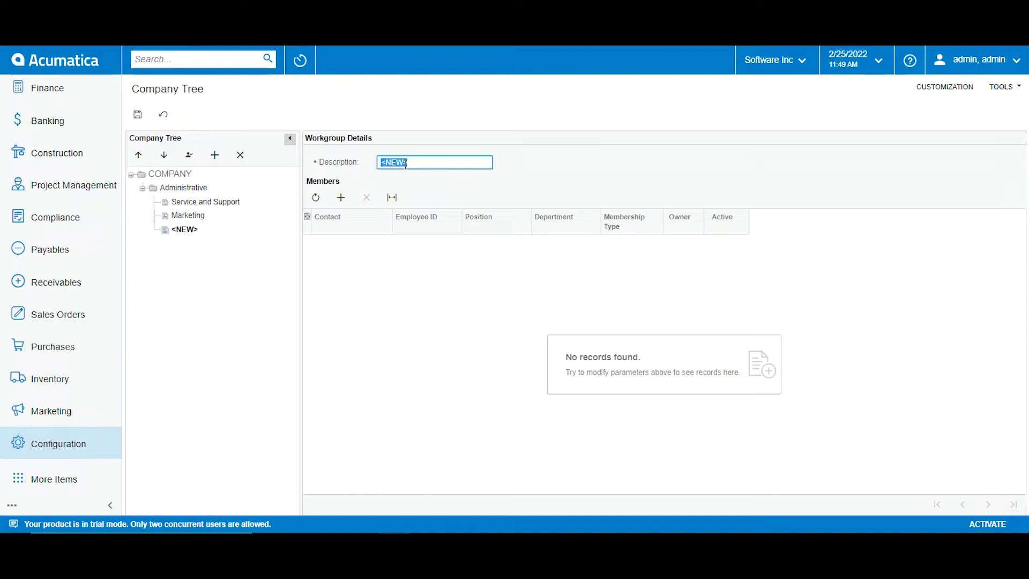
text(Sales)
click(591, 143)
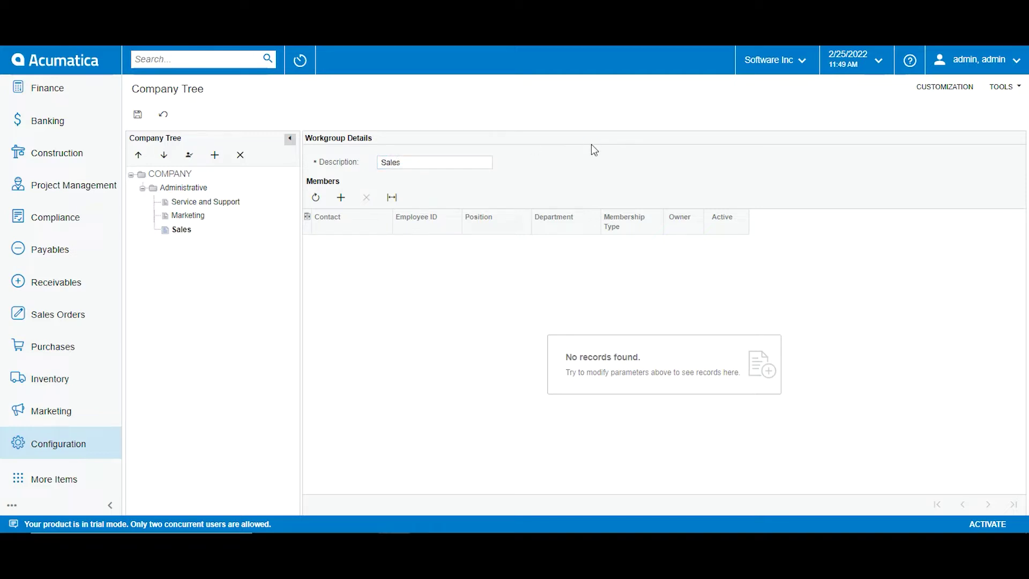
click(138, 114)
Add the two Sales department employees as members of the Sales workgroup and save the changes
click(341, 197)
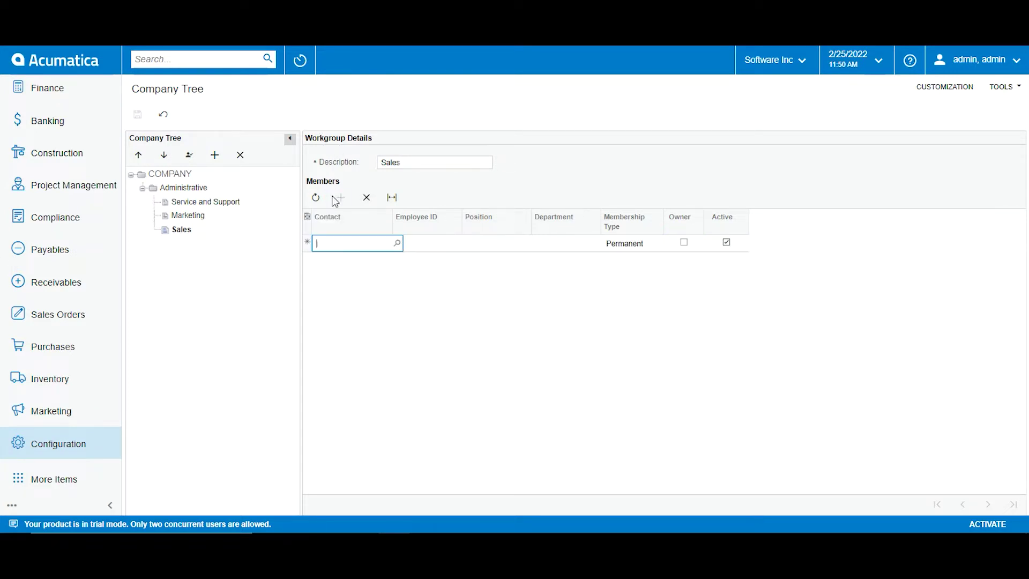
click(396, 243)
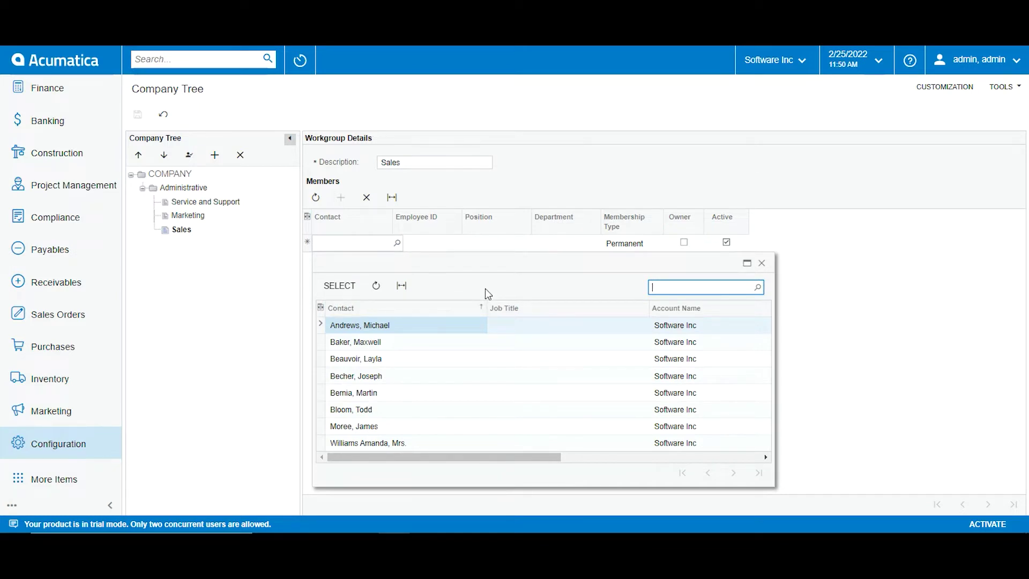
double_click(407, 444)
click(341, 198)
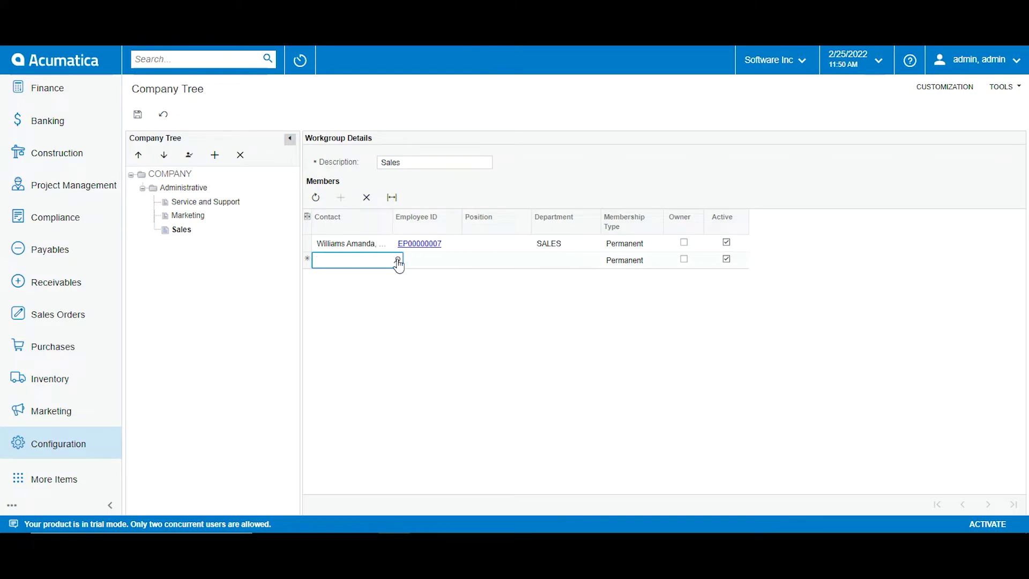
click(396, 260)
double_click(385, 446)
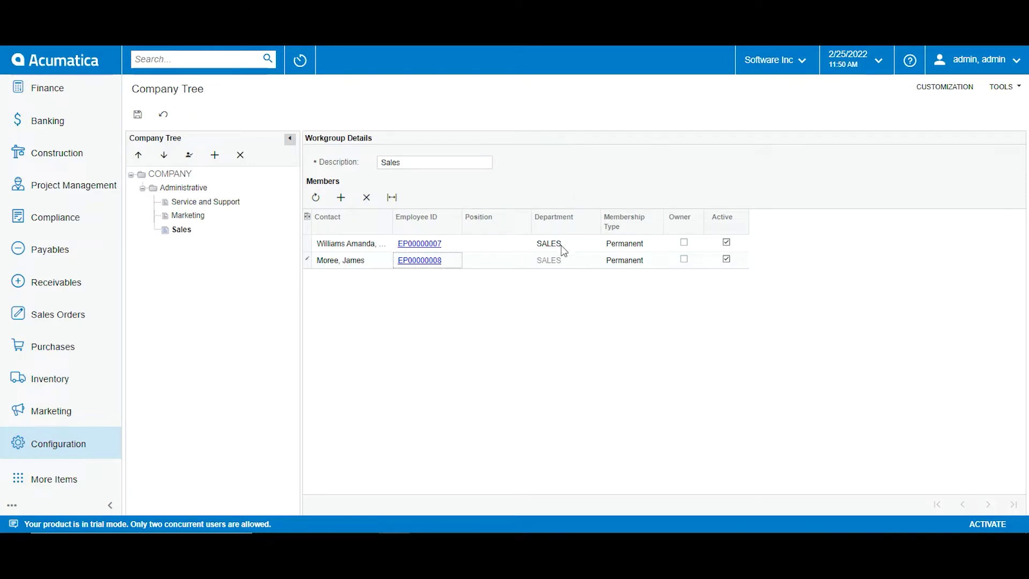
click(137, 117)
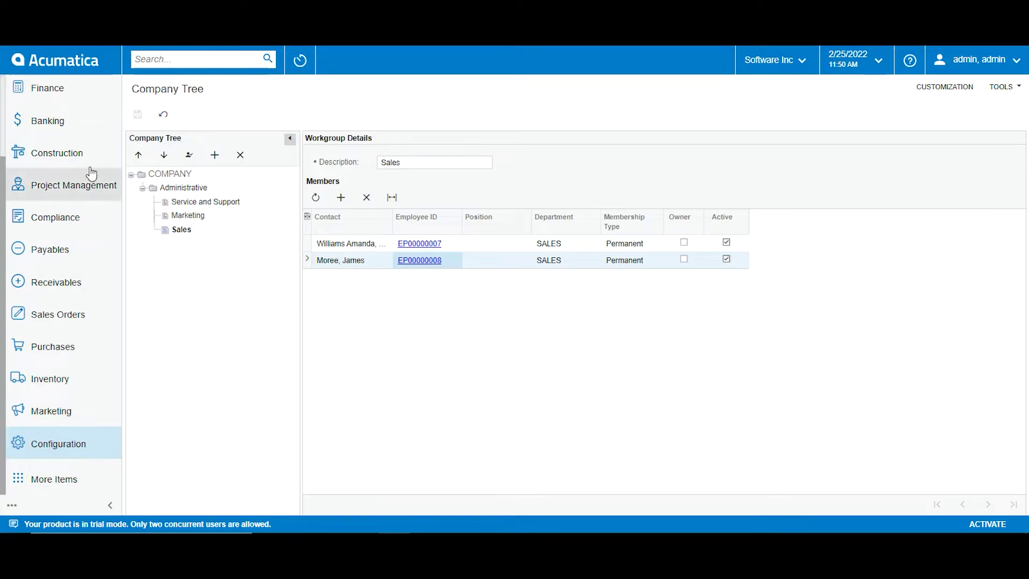
click(142, 189)
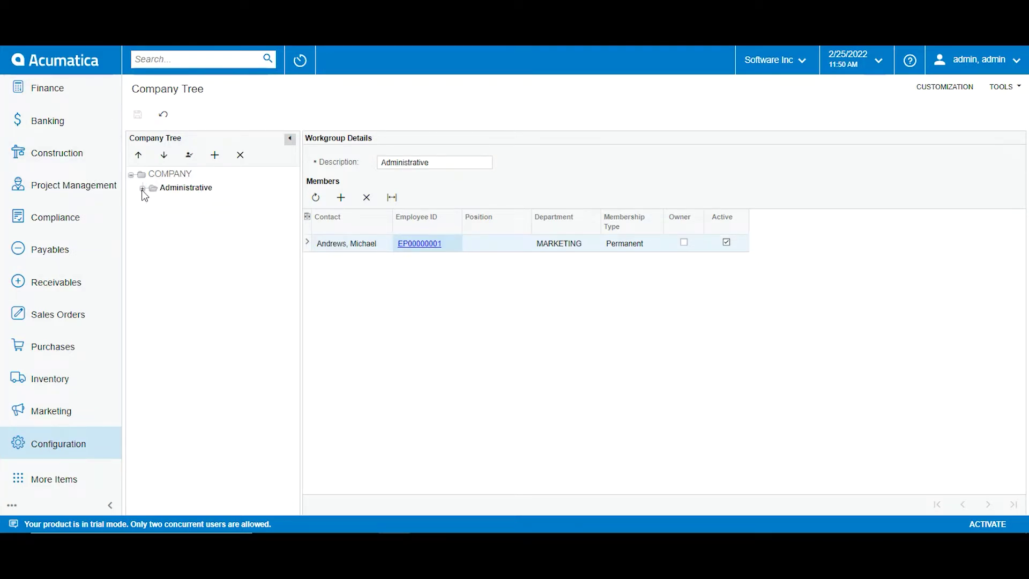
click(142, 189)
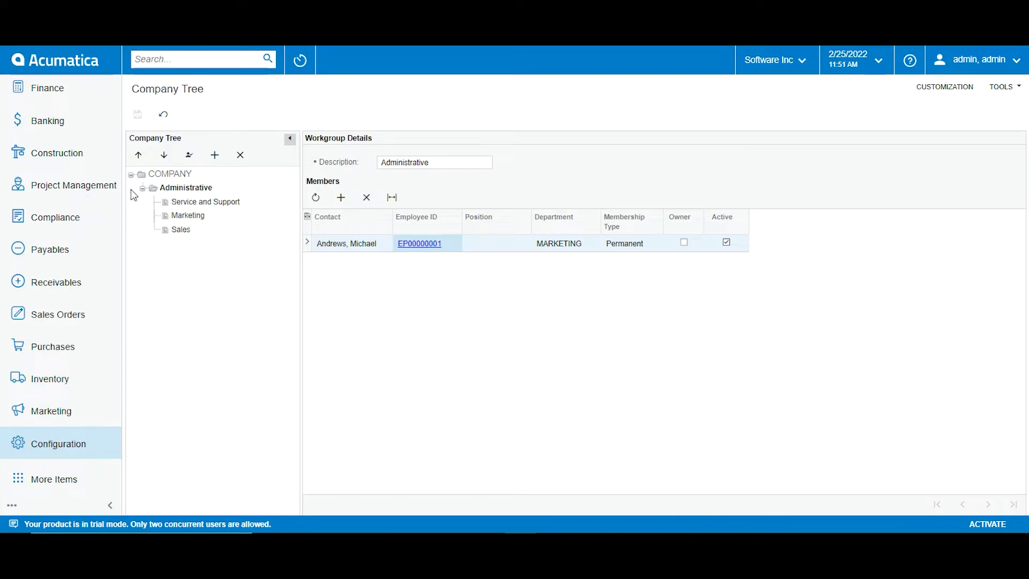
click(143, 188)
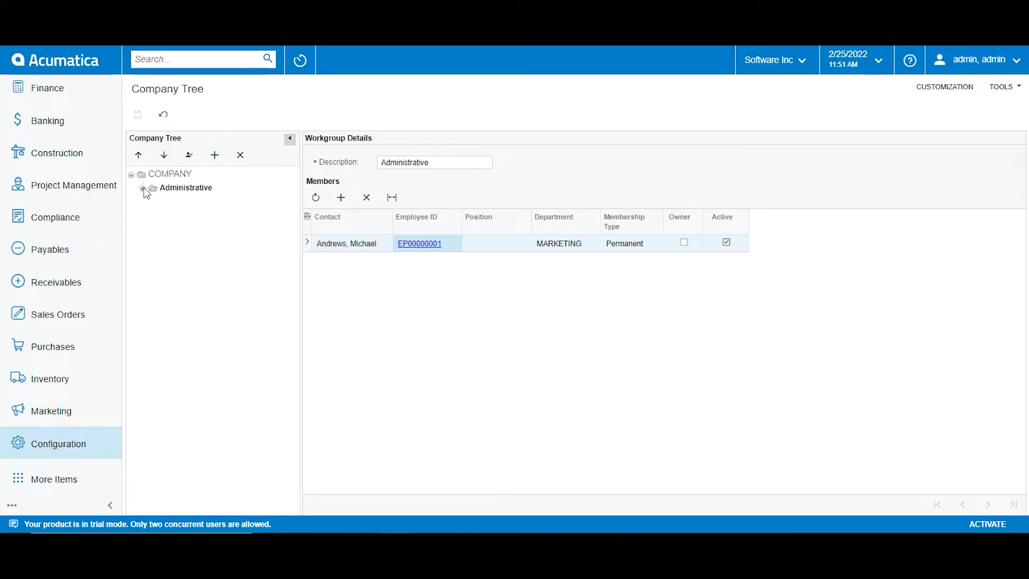
Add a workgroup with the description Solutions directly under COMPANY and save it
click(168, 177)
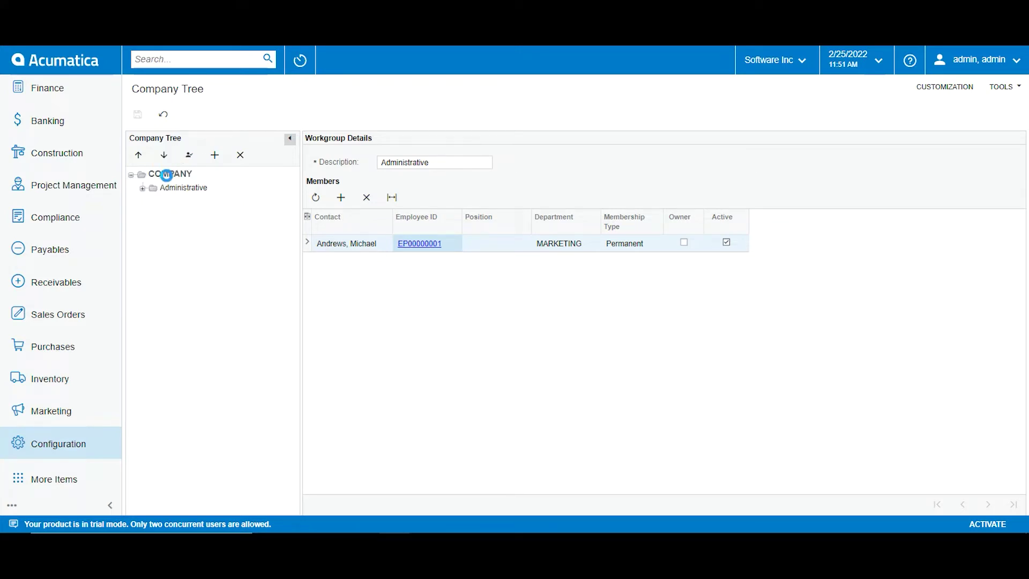
click(213, 156)
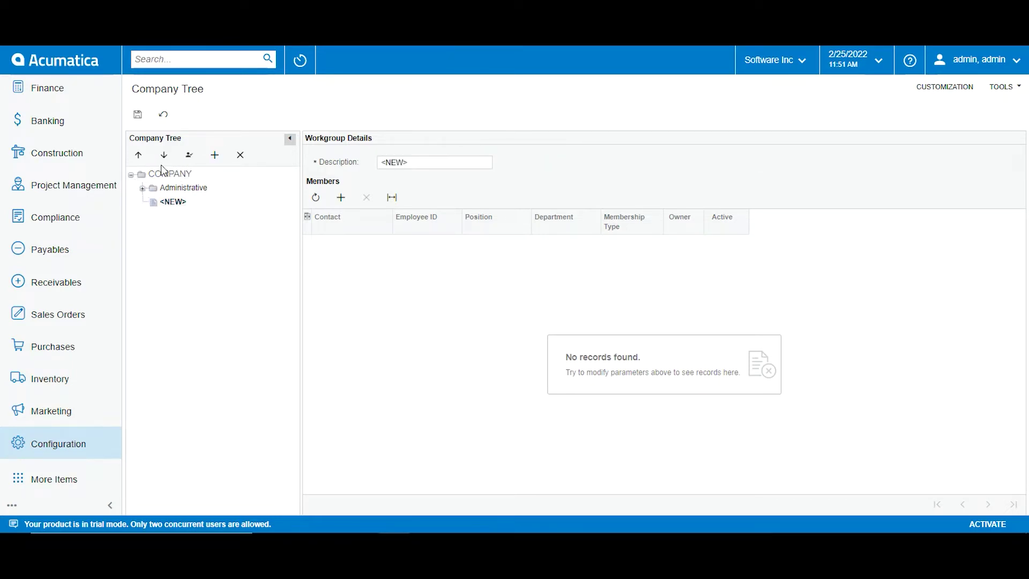
click(143, 189)
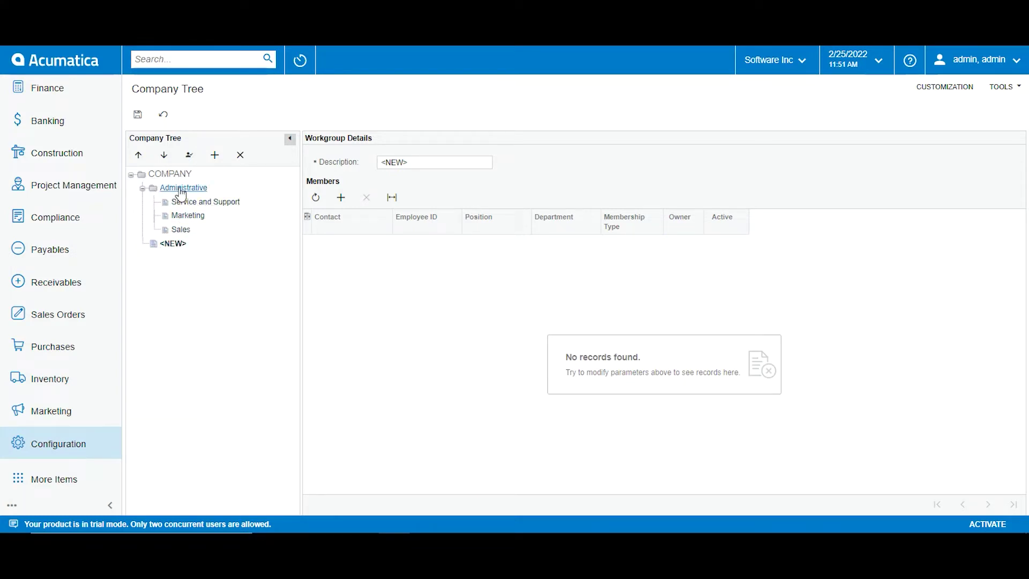
click(423, 162)
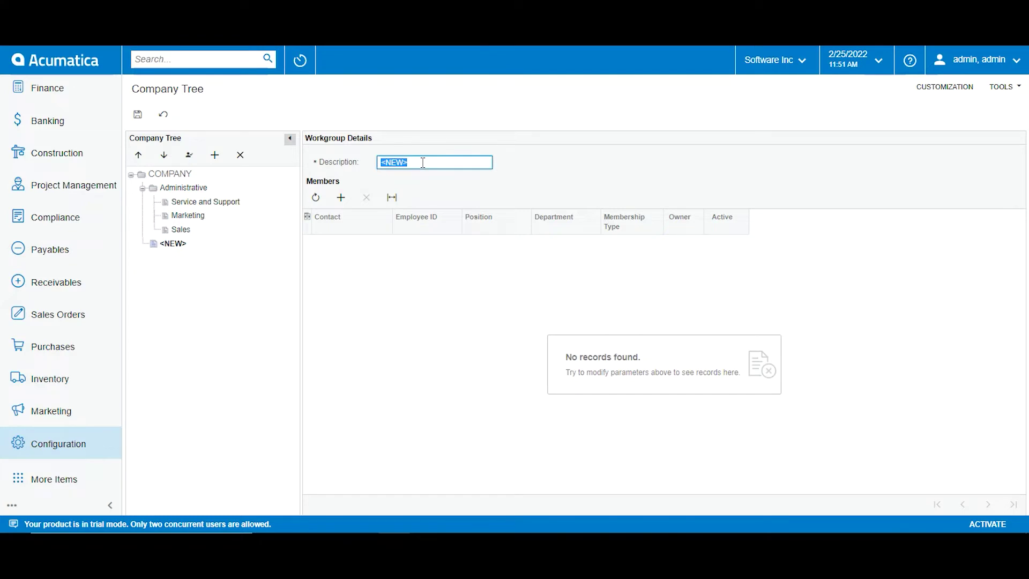
text(Solutions)
click(512, 160)
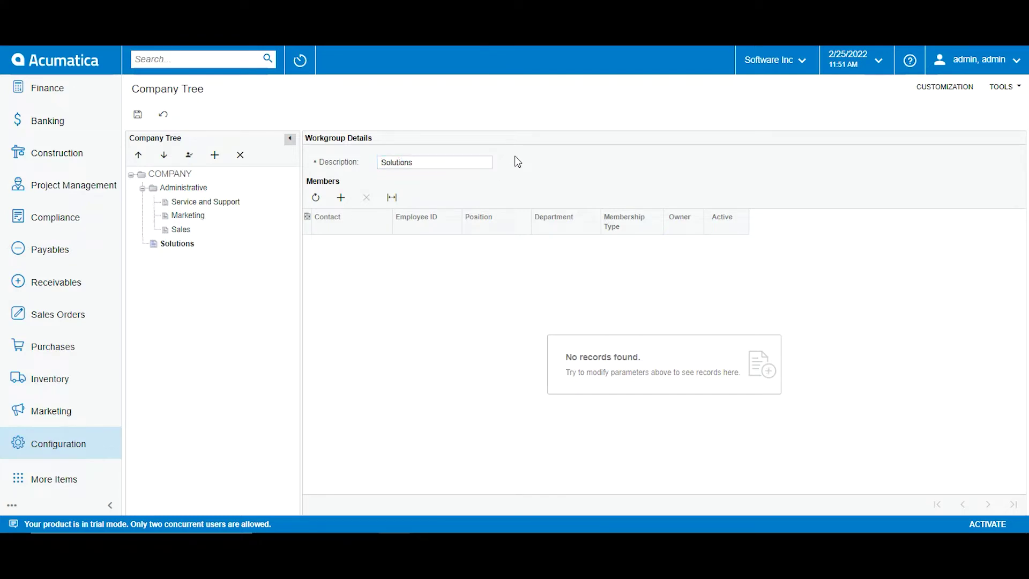
click(138, 115)
Add a workgroup with the description On Site under Solutions and save it
click(214, 155)
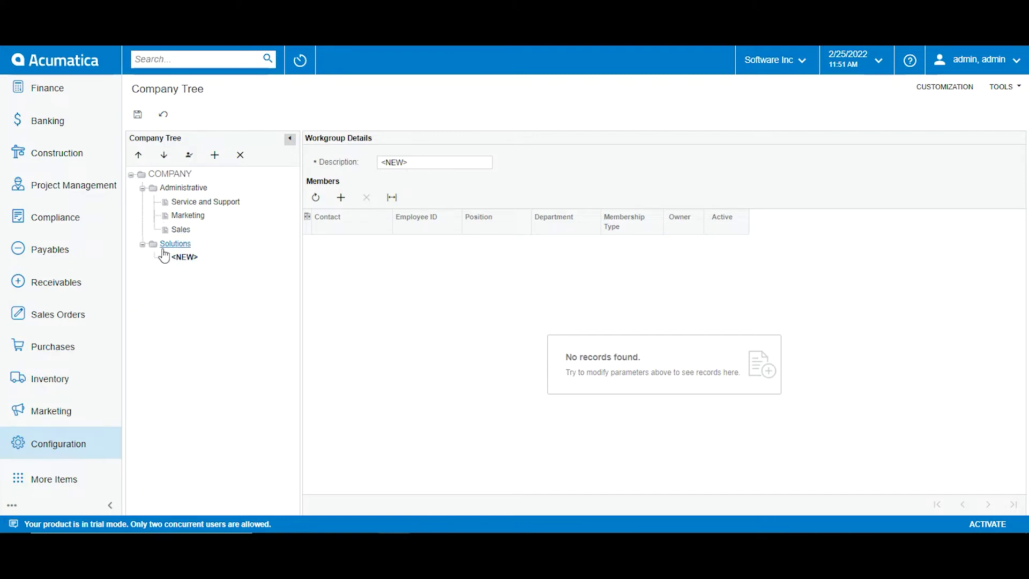
click(426, 159)
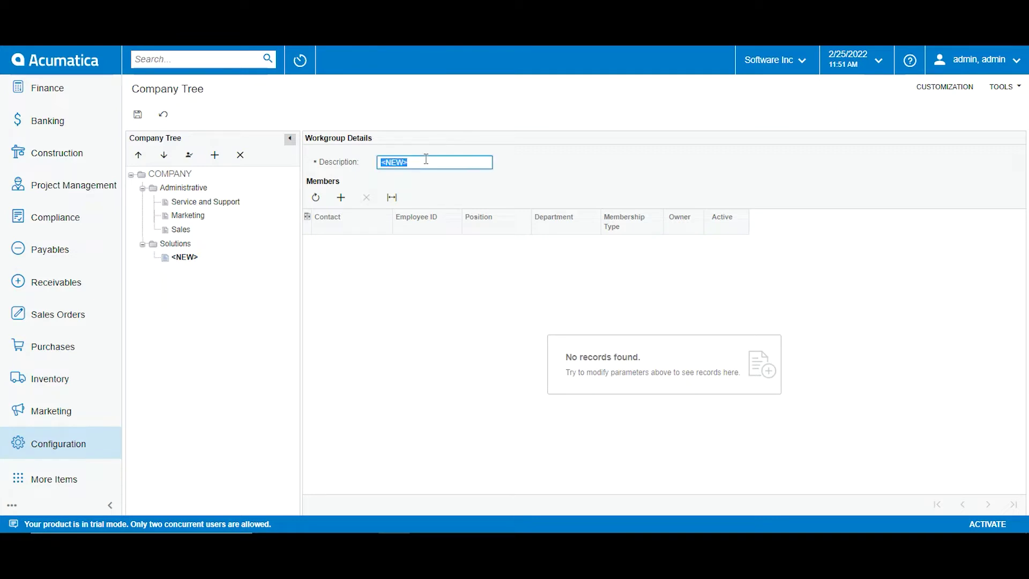
text(O)
text(site)
click(397, 162)
key(BackSpace)
text(S)
click(138, 115)
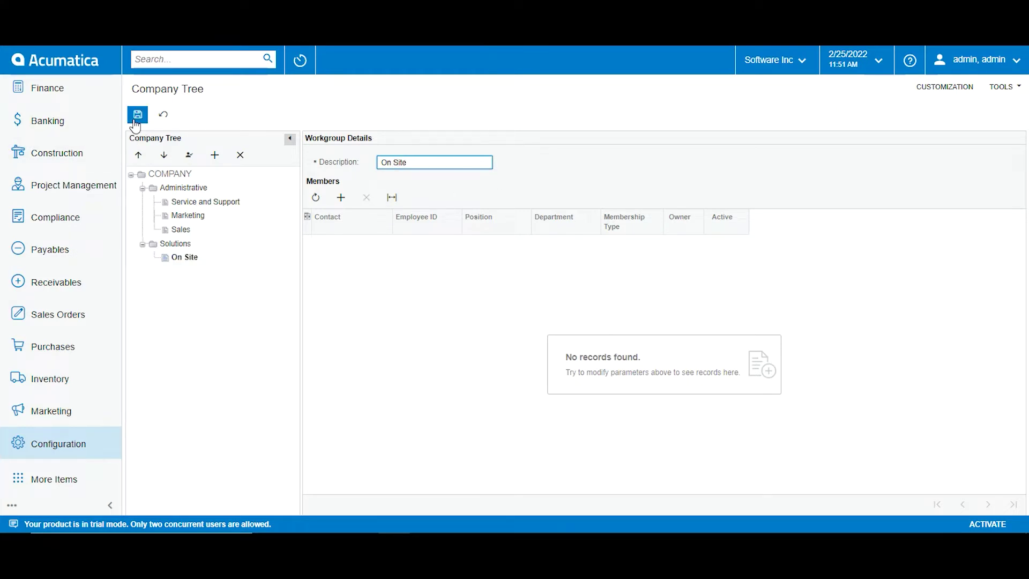
click(339, 199)
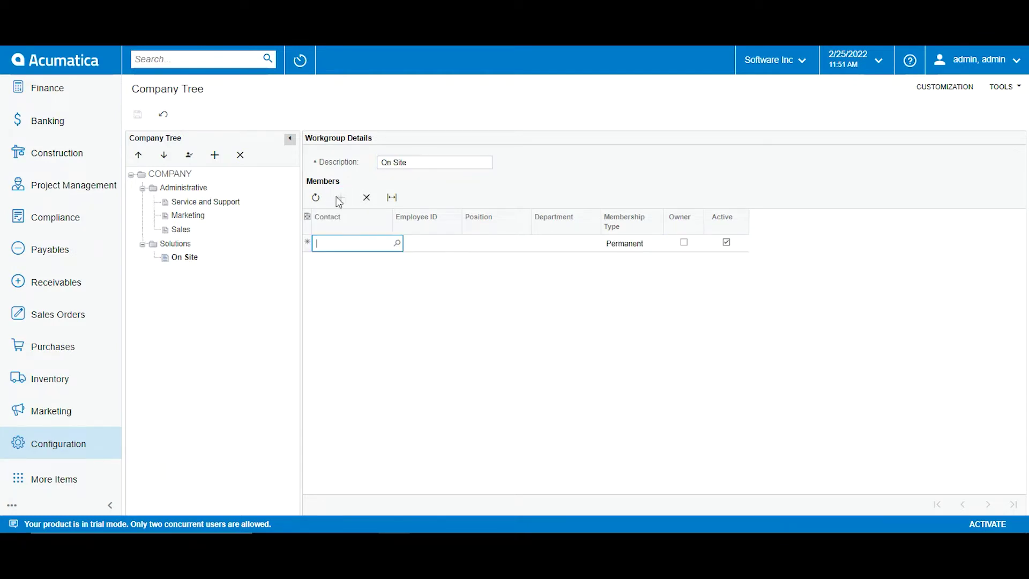
click(397, 243)
double_click(381, 325)
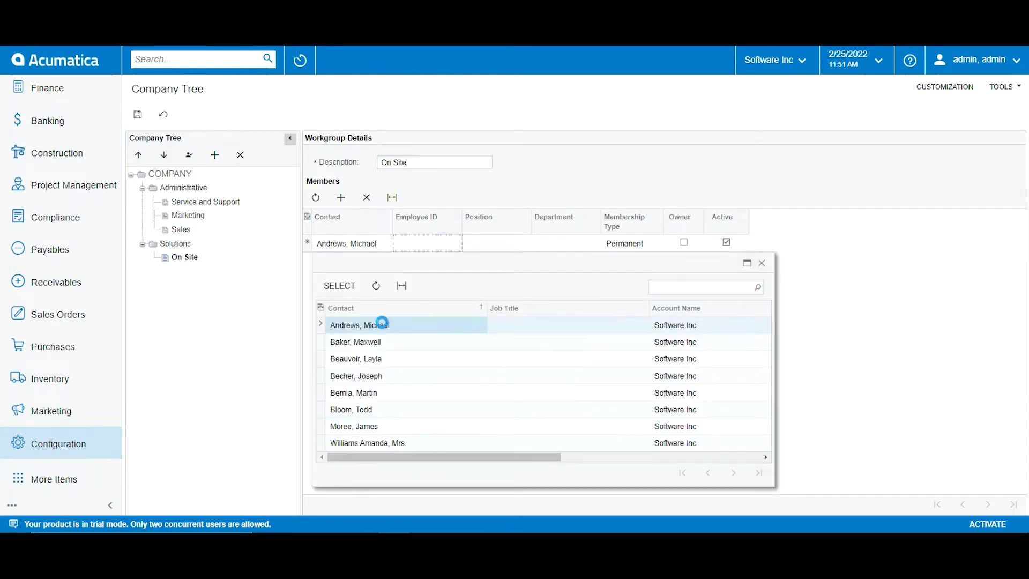
click(367, 199)
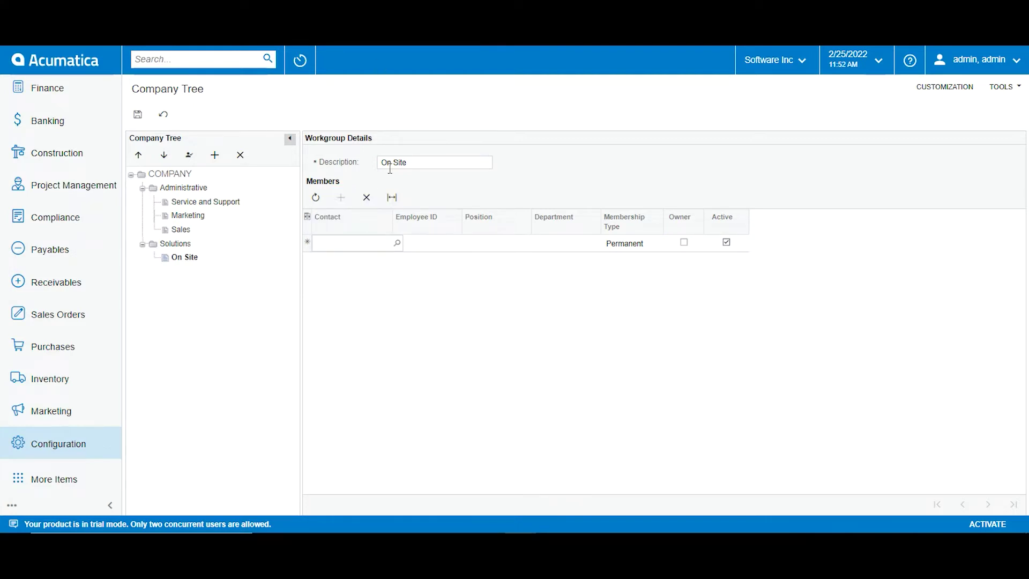
Add two Services department employees as members of the On Site workgroup and save the changes
click(397, 243)
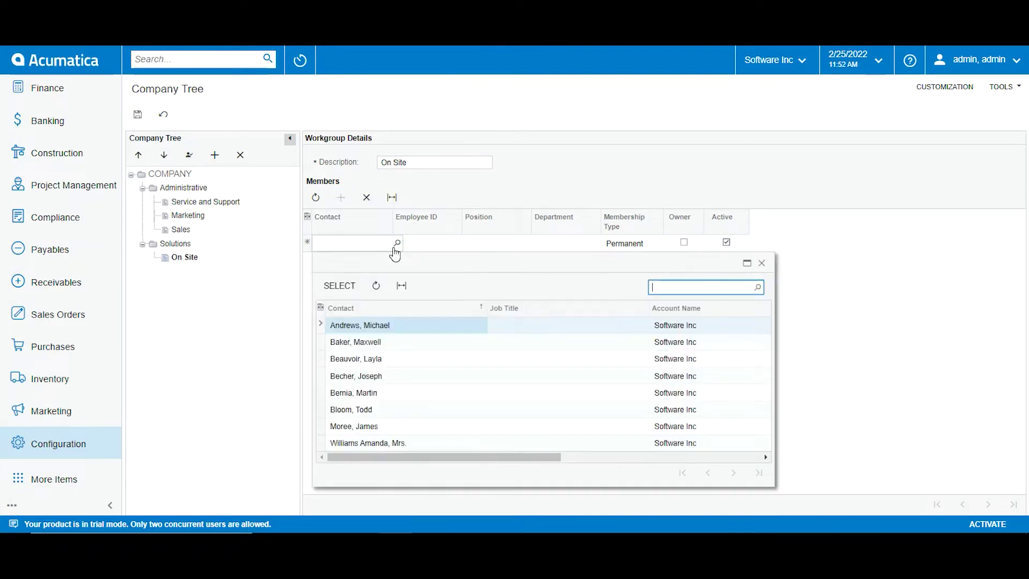
double_click(389, 393)
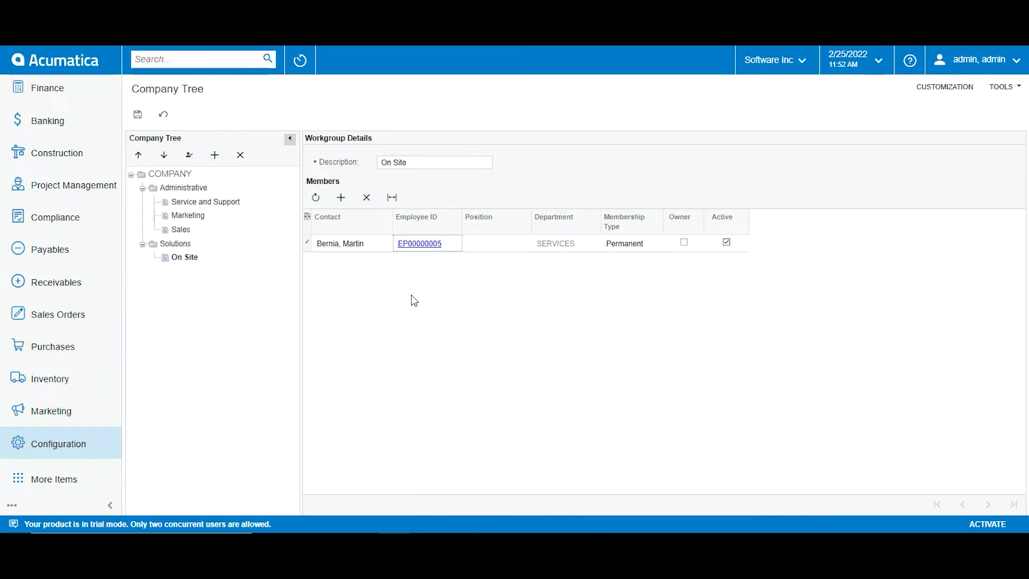
click(341, 197)
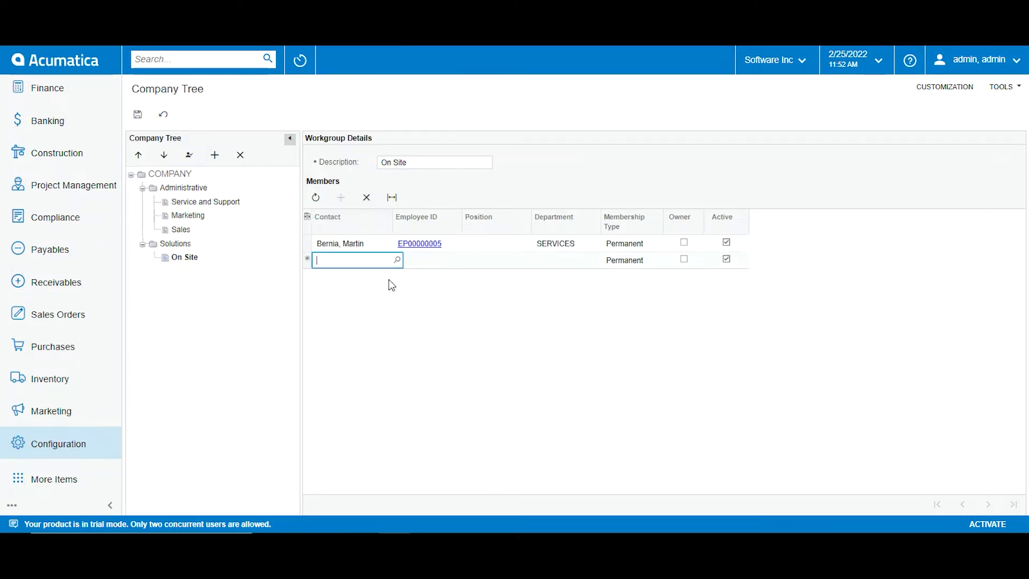
click(397, 260)
double_click(398, 426)
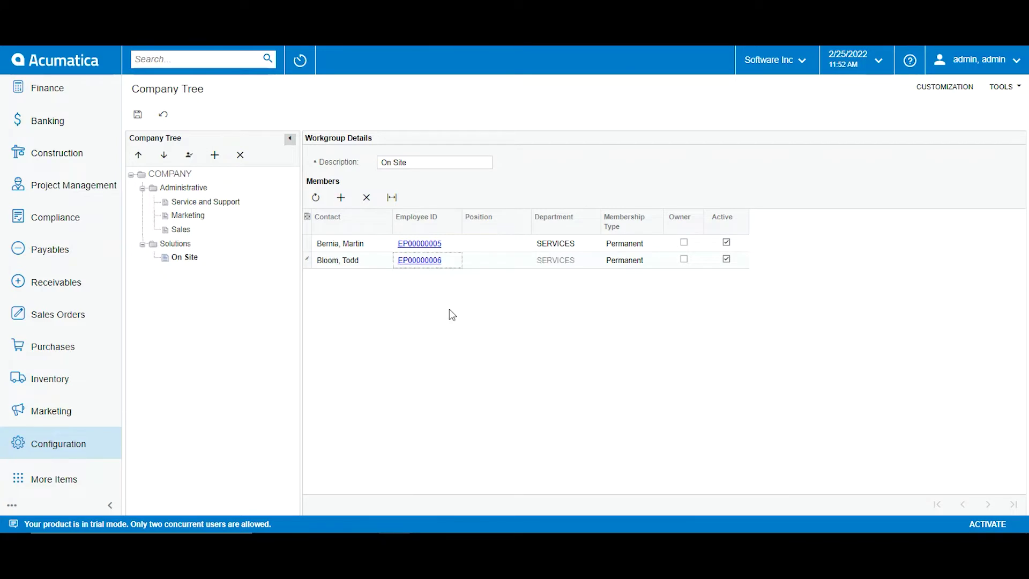
click(138, 114)
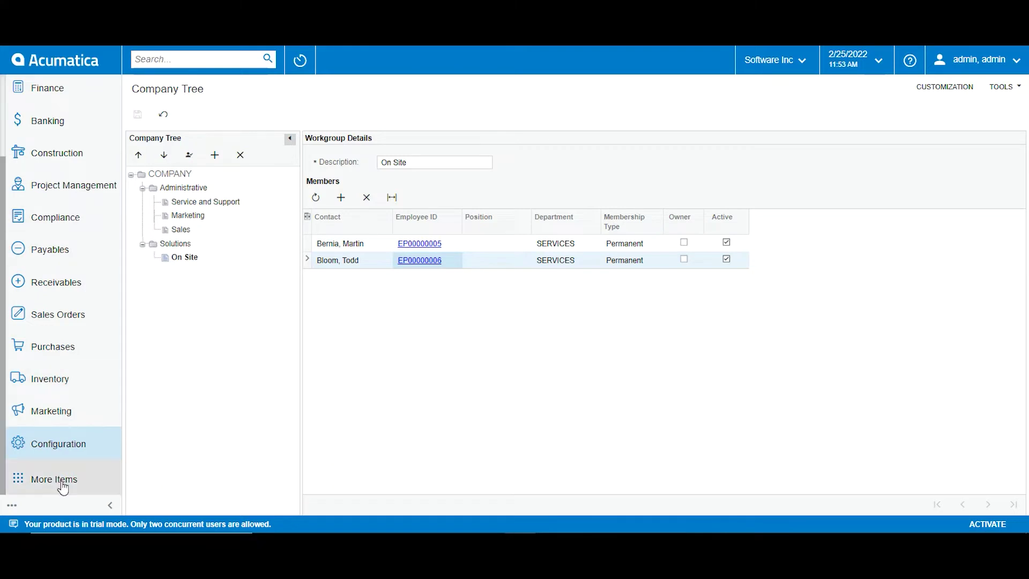
Open Assignment and Approval Maps, widen the Map Type column and open the AR approval map
click(66, 451)
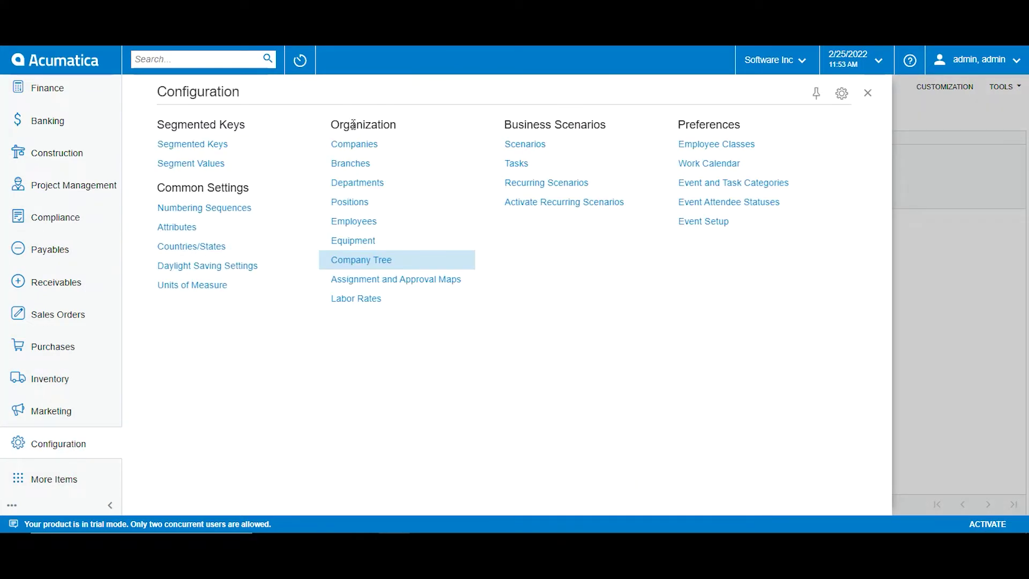
click(385, 280)
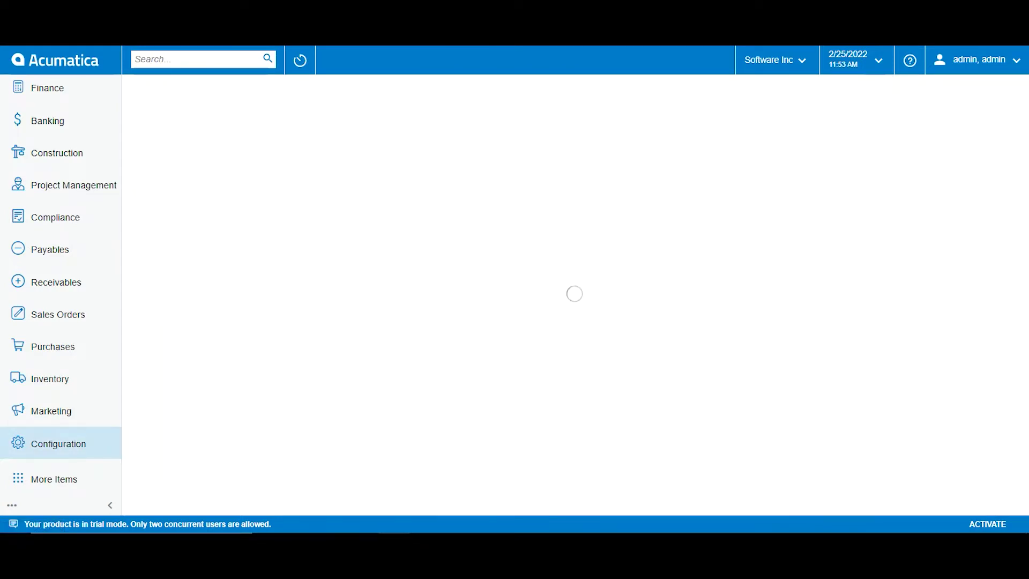
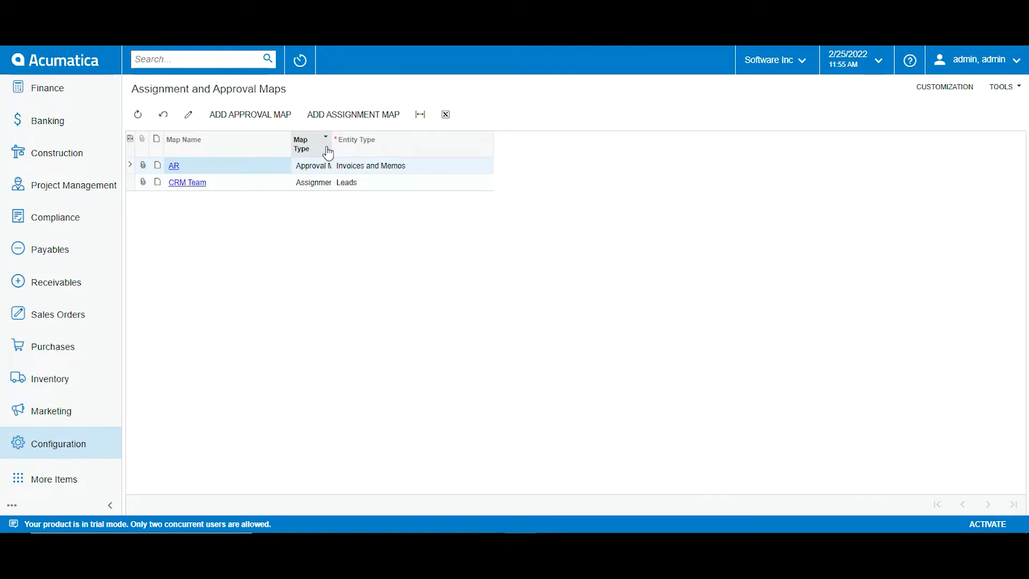
drag(332, 139, 375, 140)
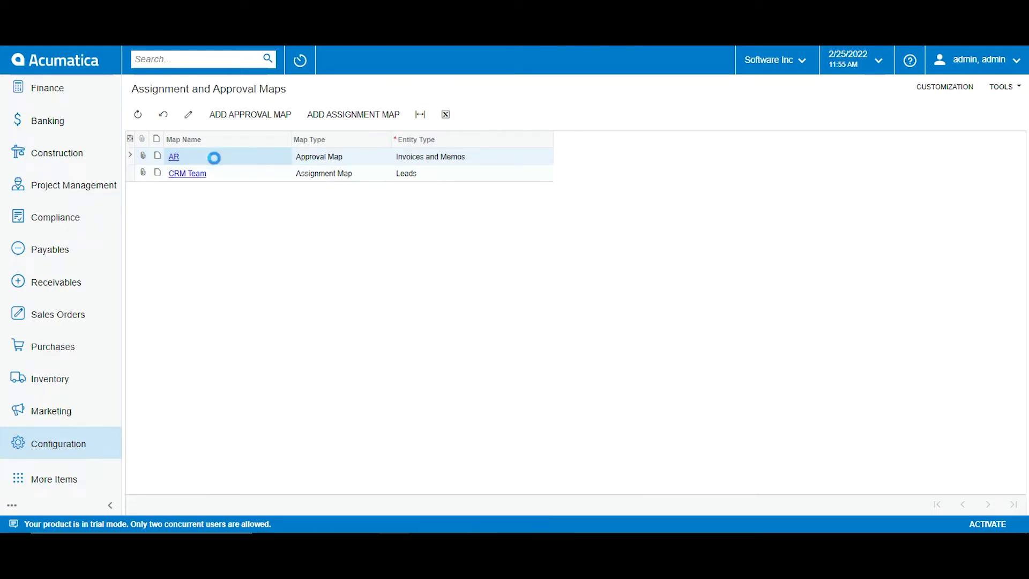
click(174, 158)
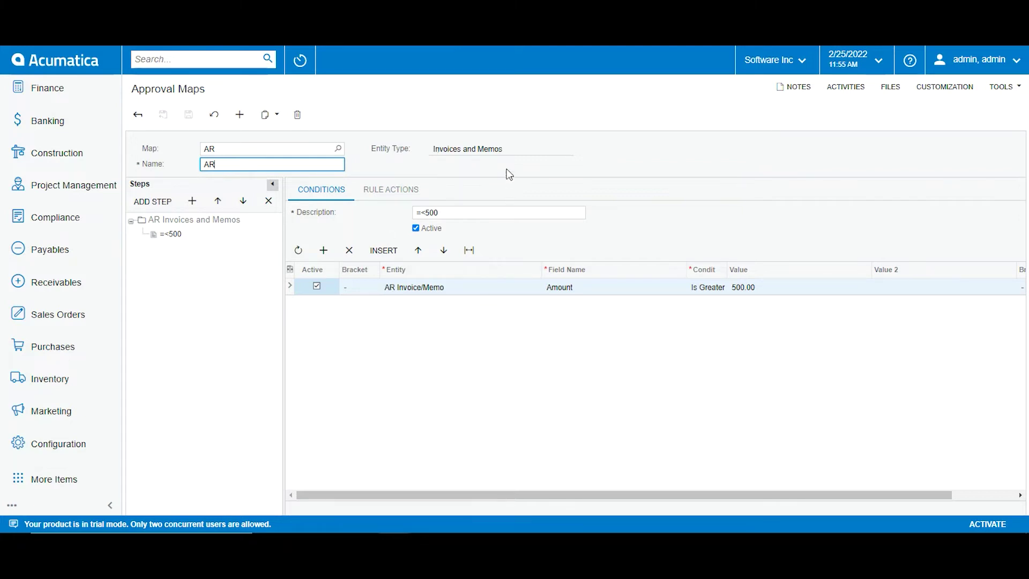
click(356, 56)
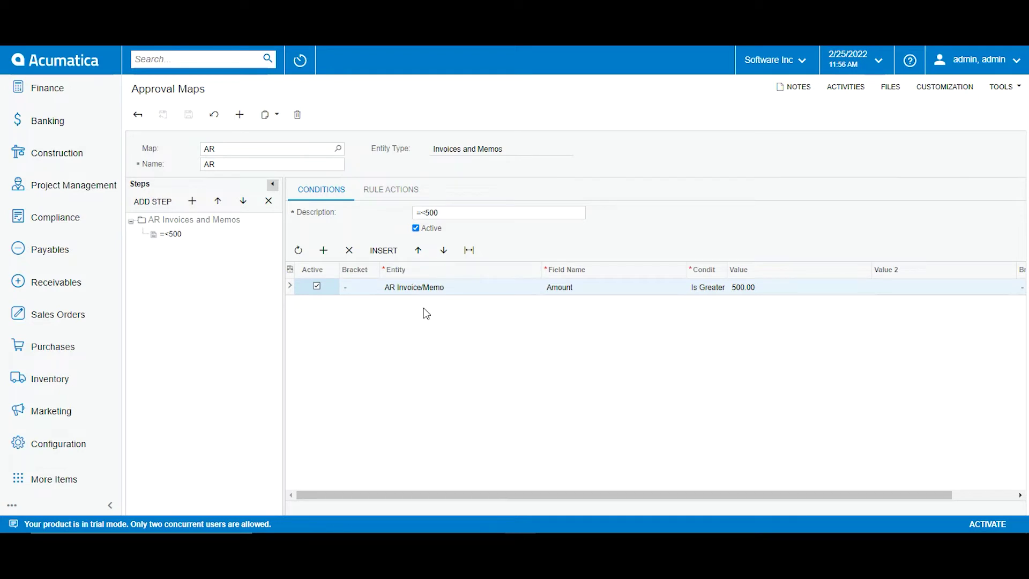
Examine the entities and field names available for the =<500 rule's condition, keeping AR Invoice/Memo and Amount
click(419, 288)
click(418, 287)
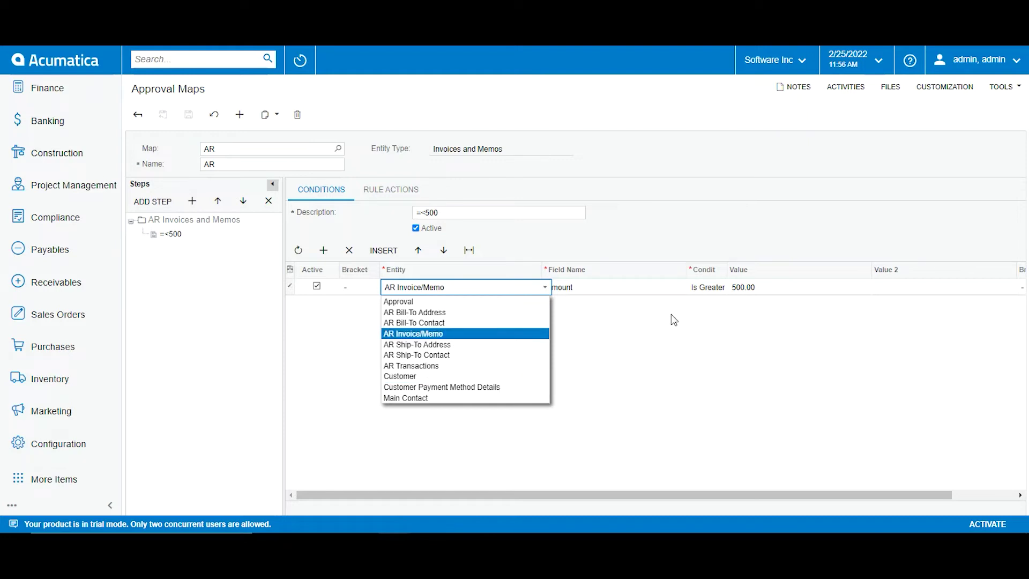
click(471, 286)
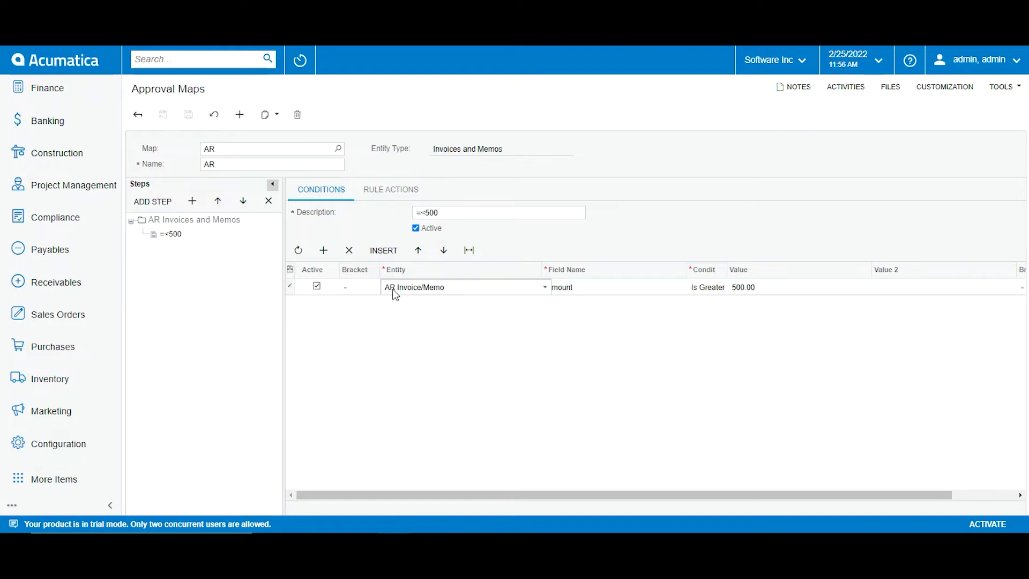
click(584, 286)
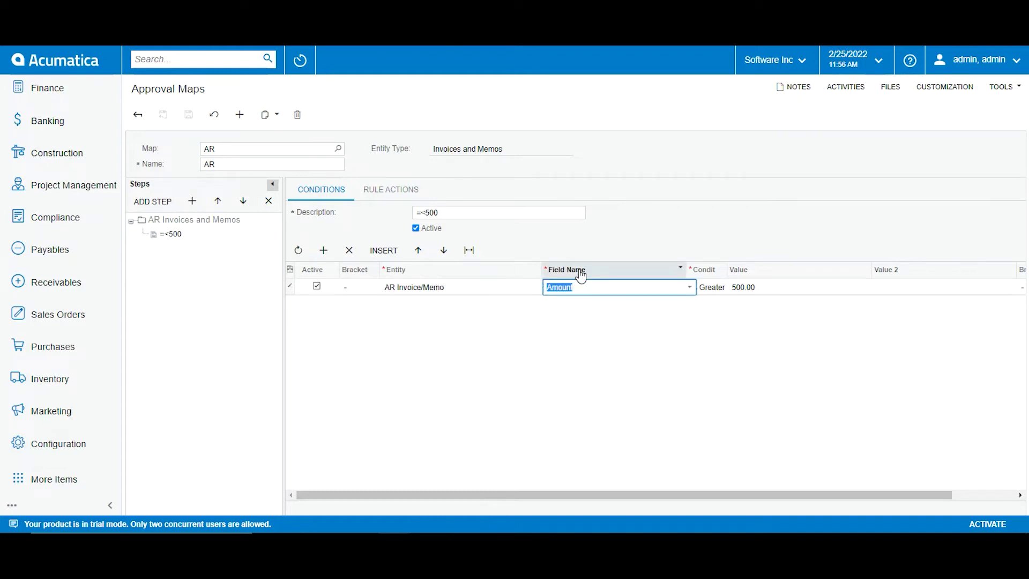
click(584, 287)
scroll(671, 364, down, 15)
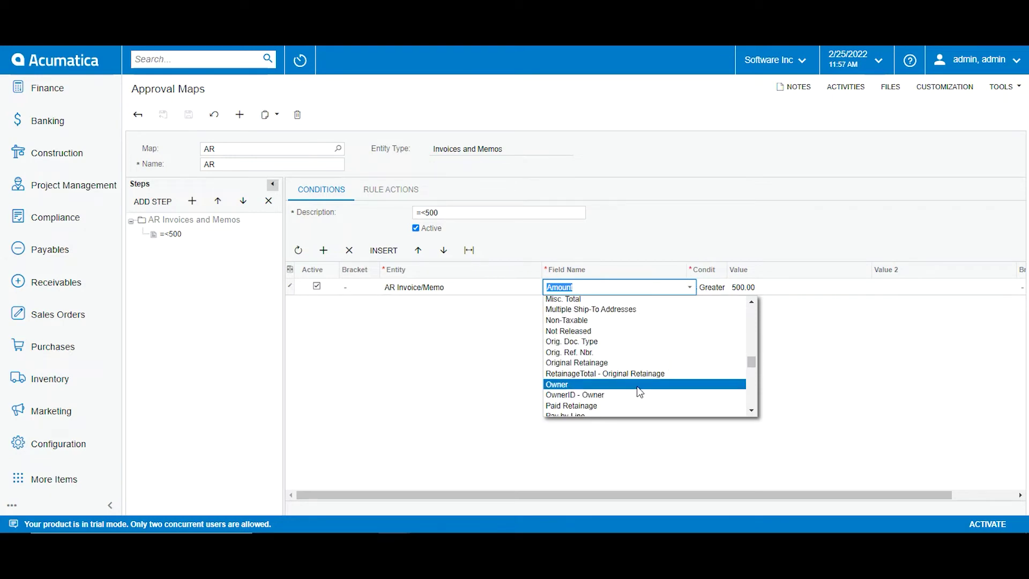
scroll(639, 392, down, 2)
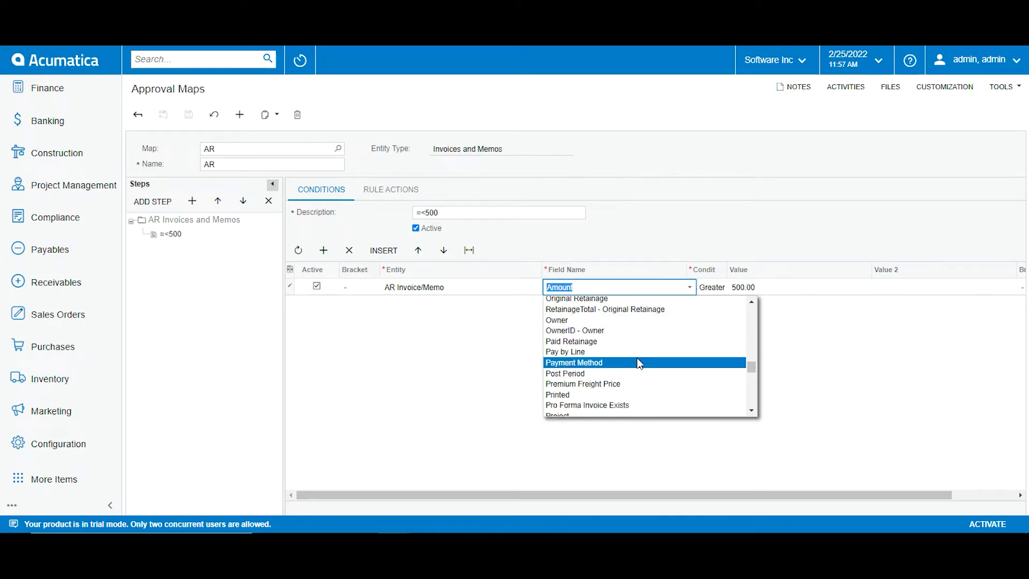
scroll(637, 394, down, 3)
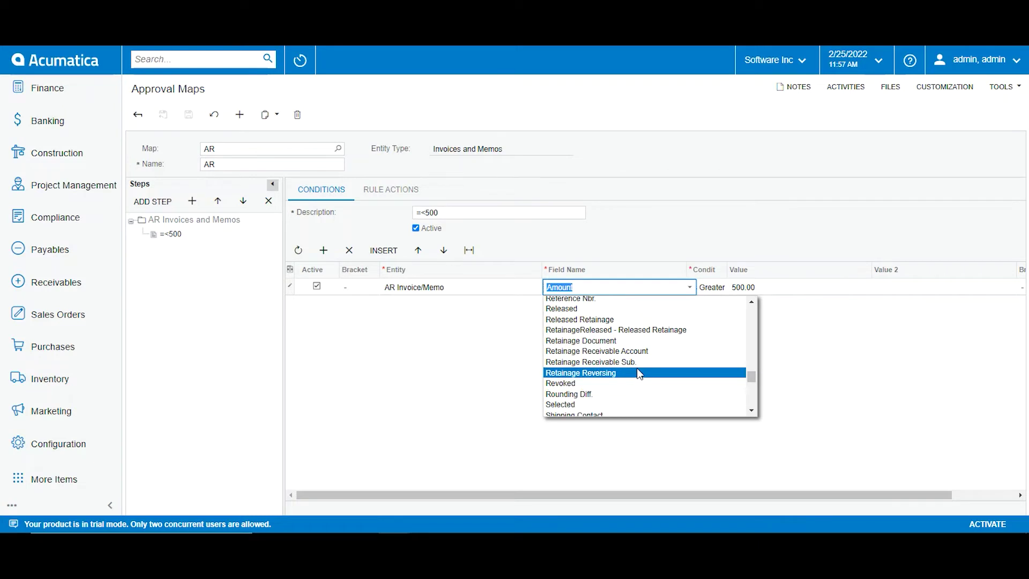
scroll(637, 368, up, 2)
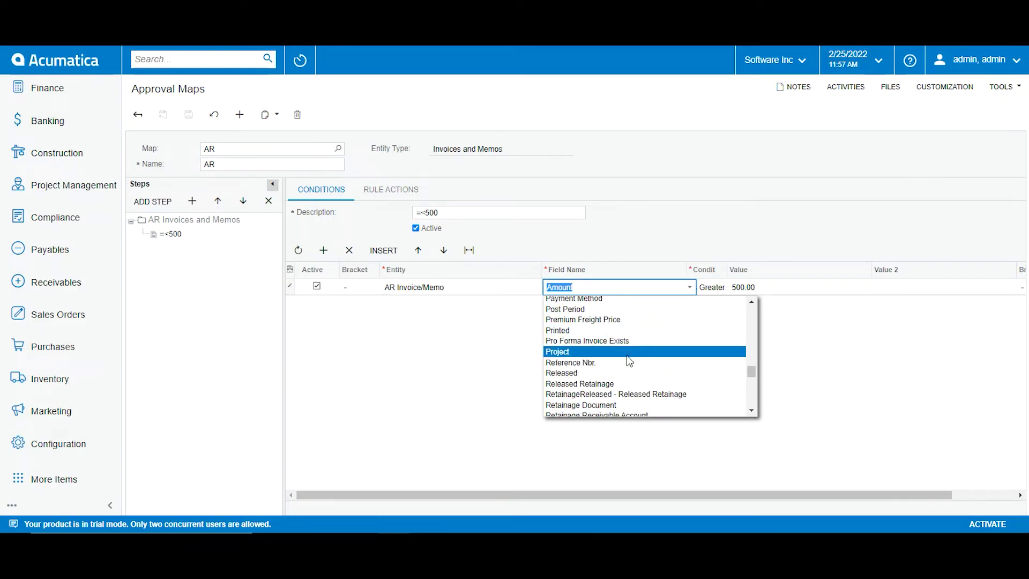
scroll(628, 358, up, 12)
scroll(627, 356, down, 2)
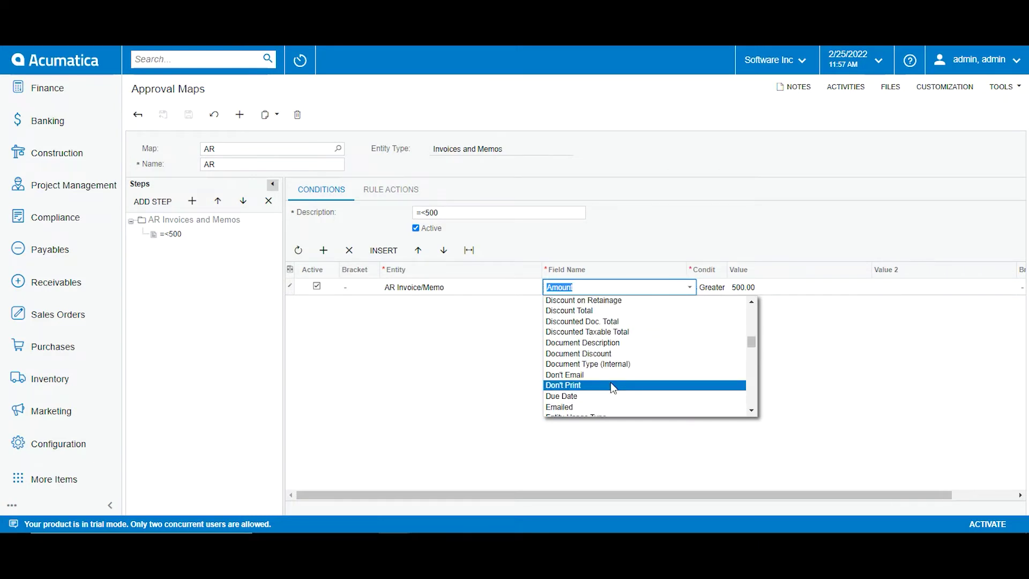
scroll(622, 353, up, 8)
scroll(635, 307, up, 2)
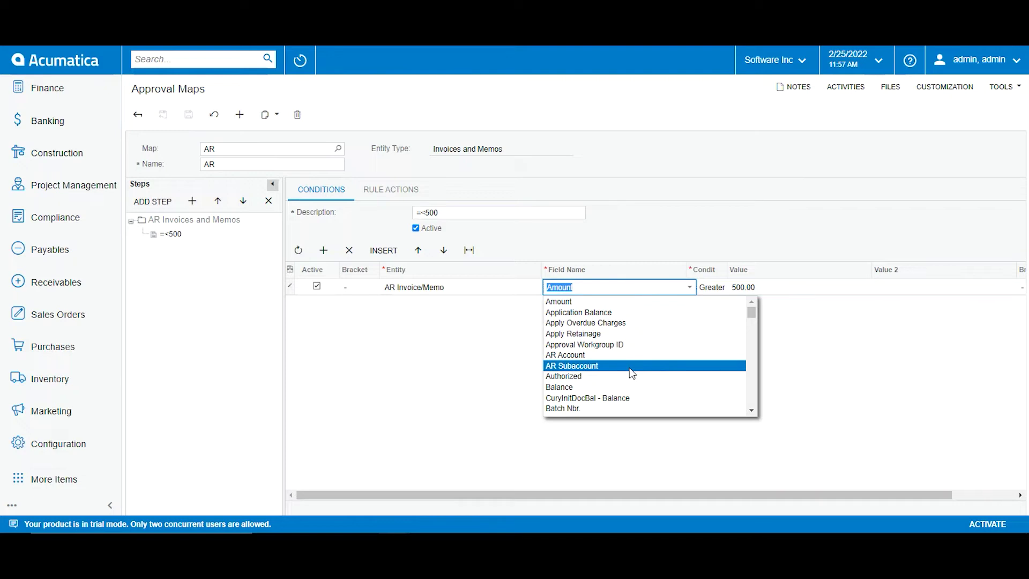
click(619, 303)
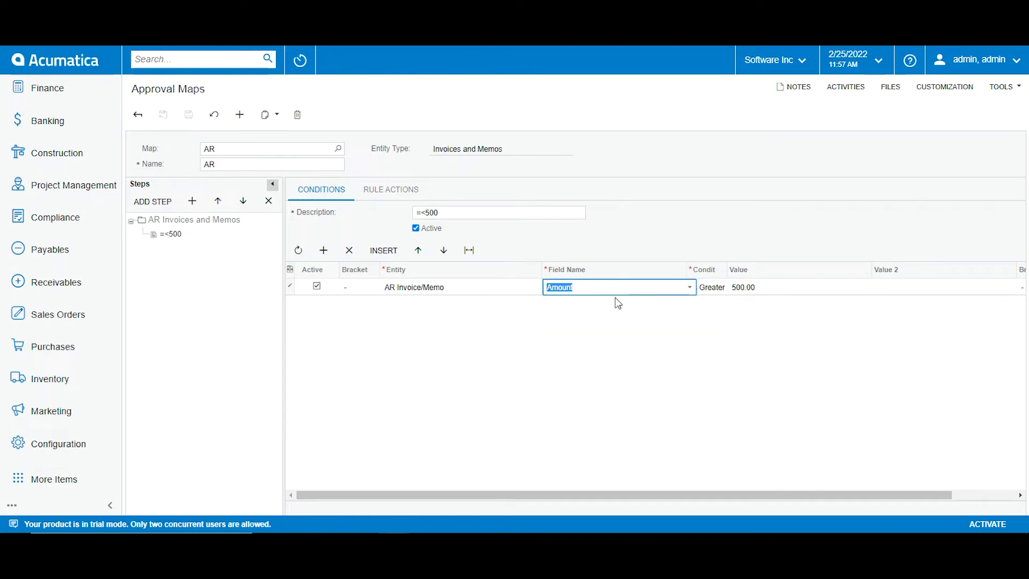
Set the comparison of the AR Invoice/Memo Amount condition to Is Greater Than or Equal To
click(718, 288)
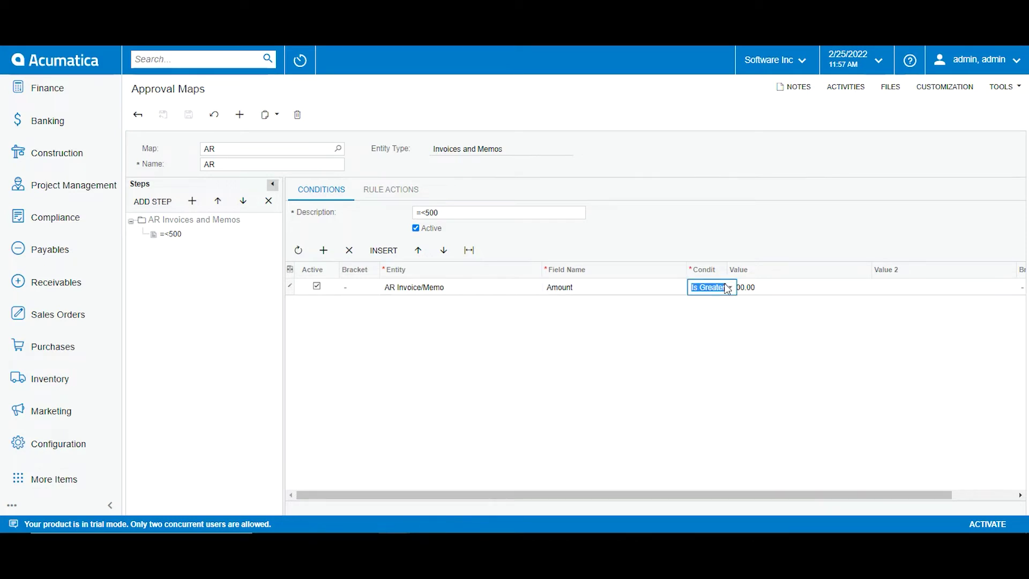
click(728, 288)
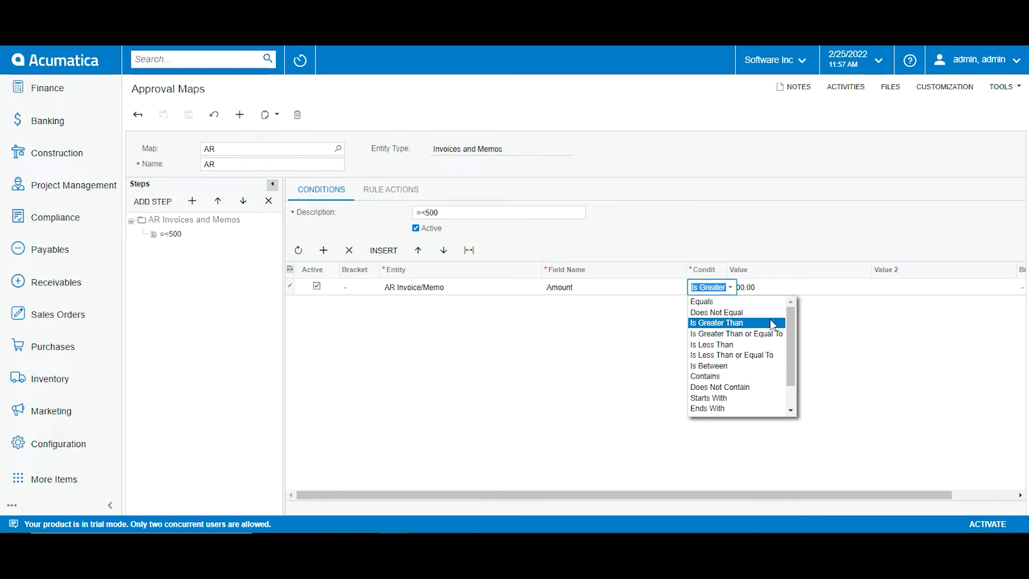
scroll(778, 322, down, 1)
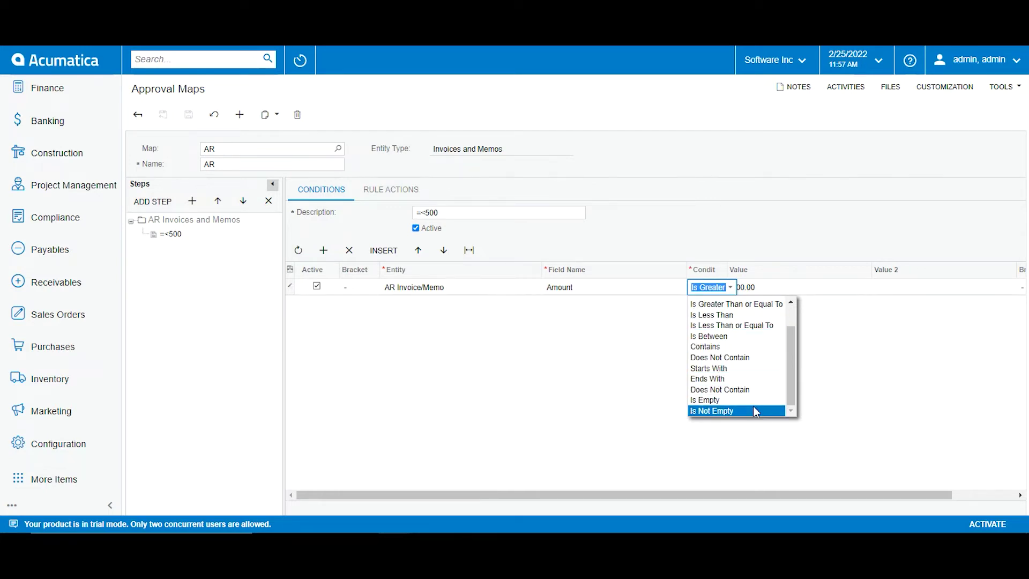
scroll(756, 364, up, 1)
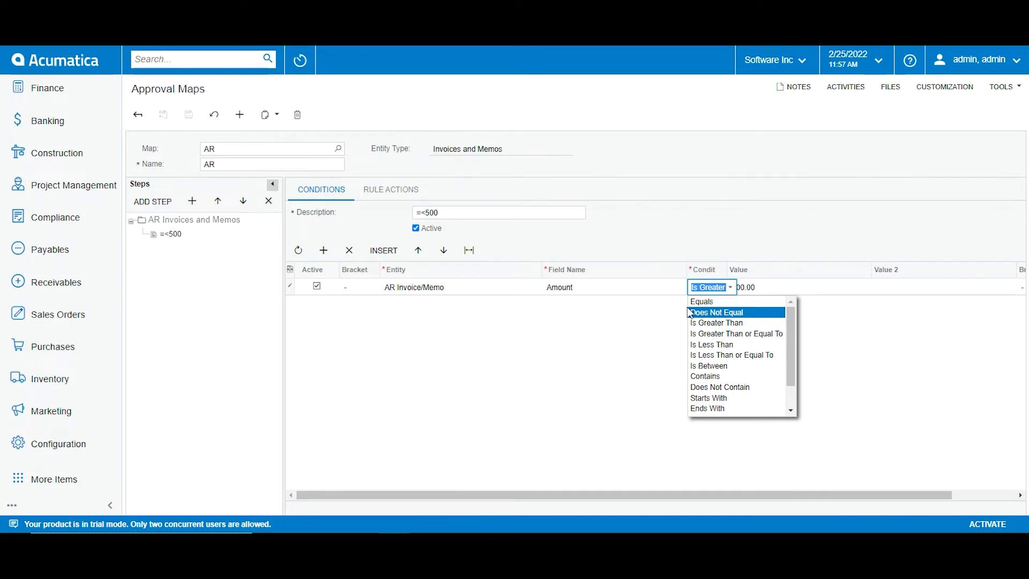
click(712, 334)
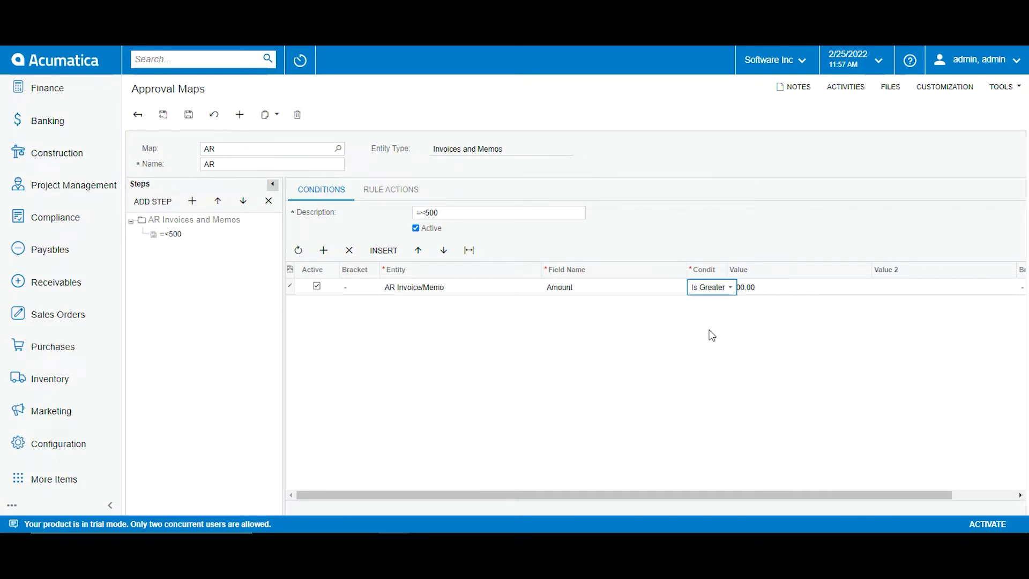
click(802, 285)
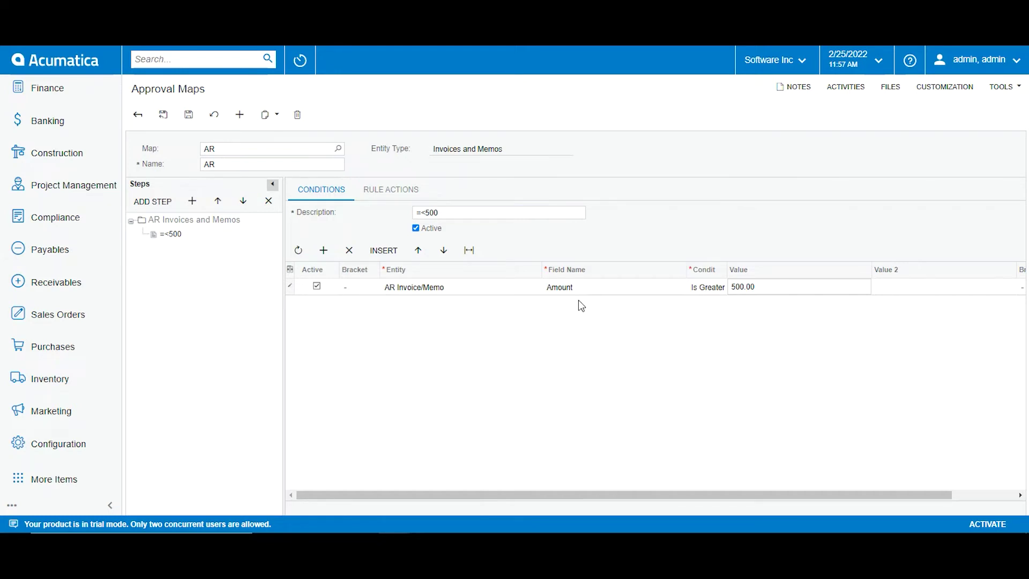
Review the rule's approval settings and the employees available as approver
click(412, 189)
click(400, 380)
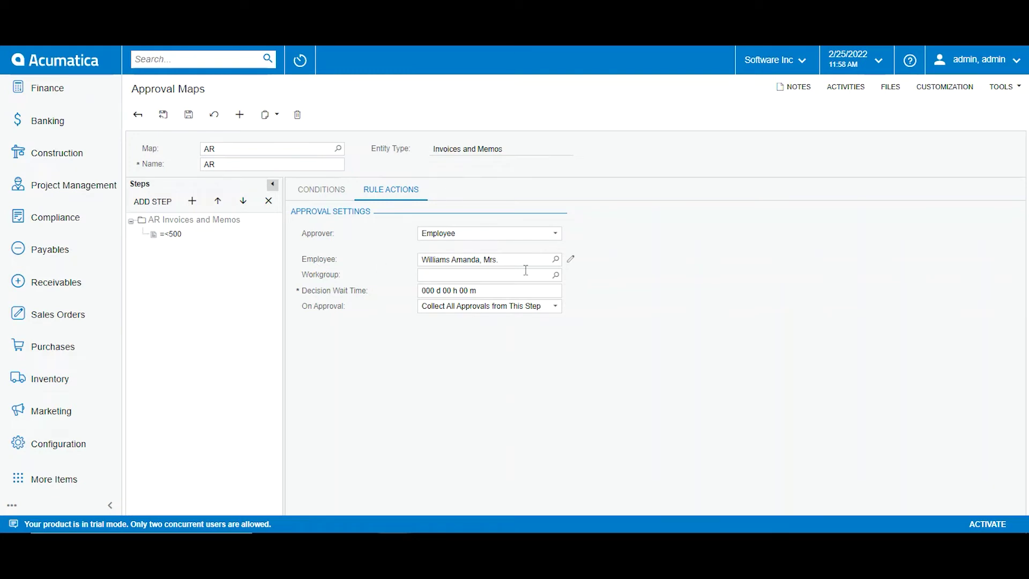
click(557, 260)
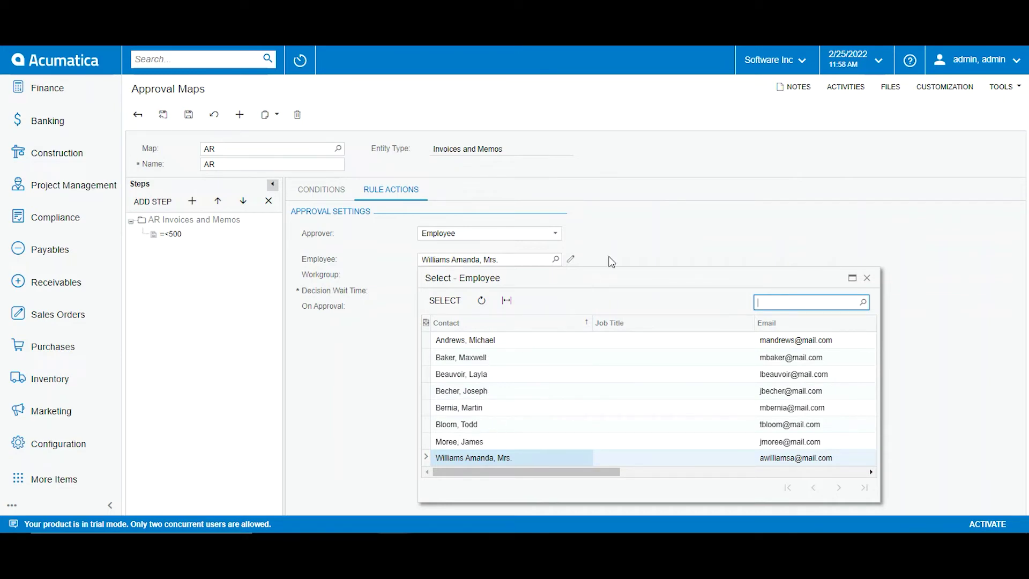
click(658, 211)
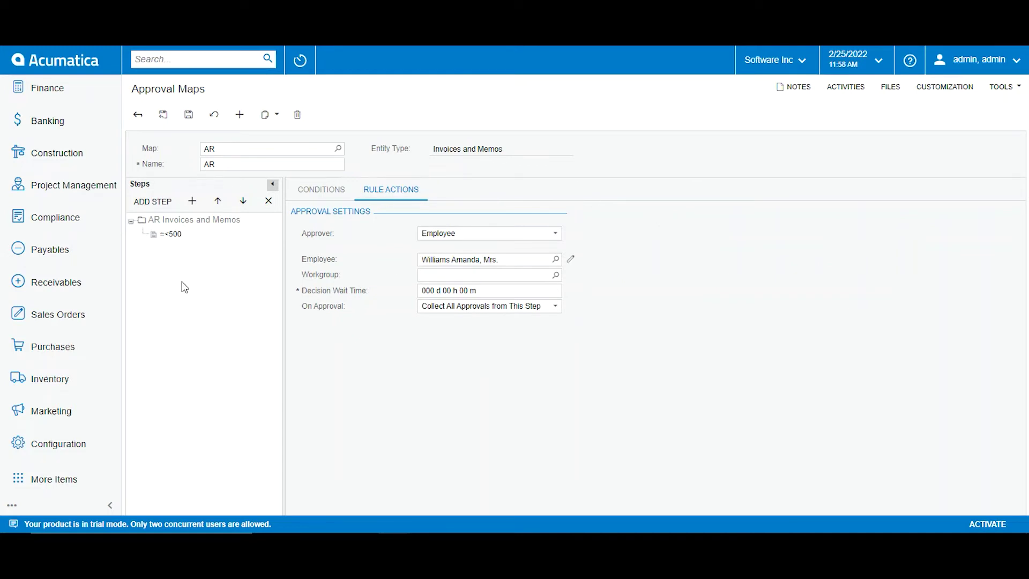
Set the approval workgroup to Sales under Administrative and reselect the current employee as approver from that workgroup
click(556, 275)
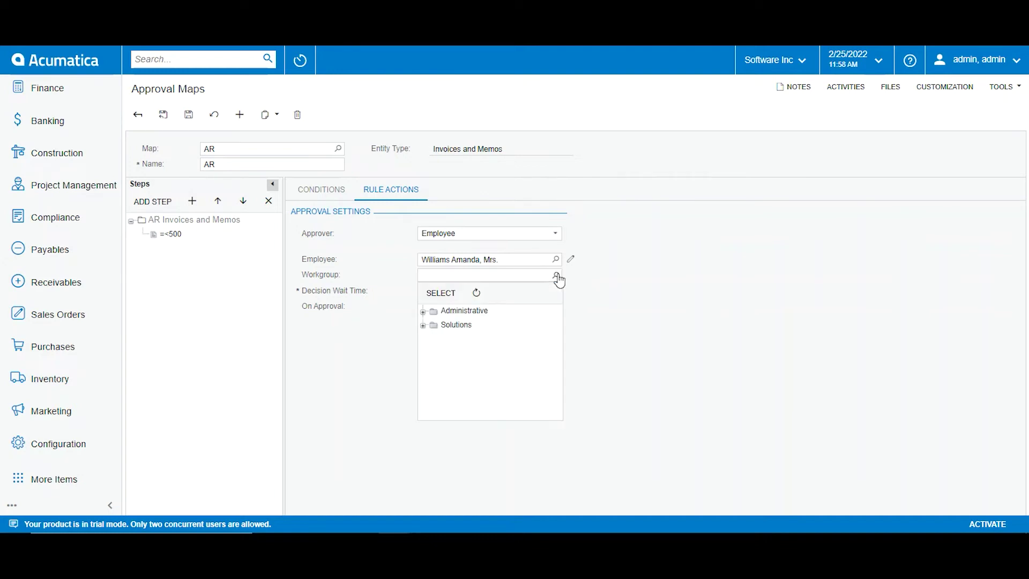
click(423, 312)
click(453, 312)
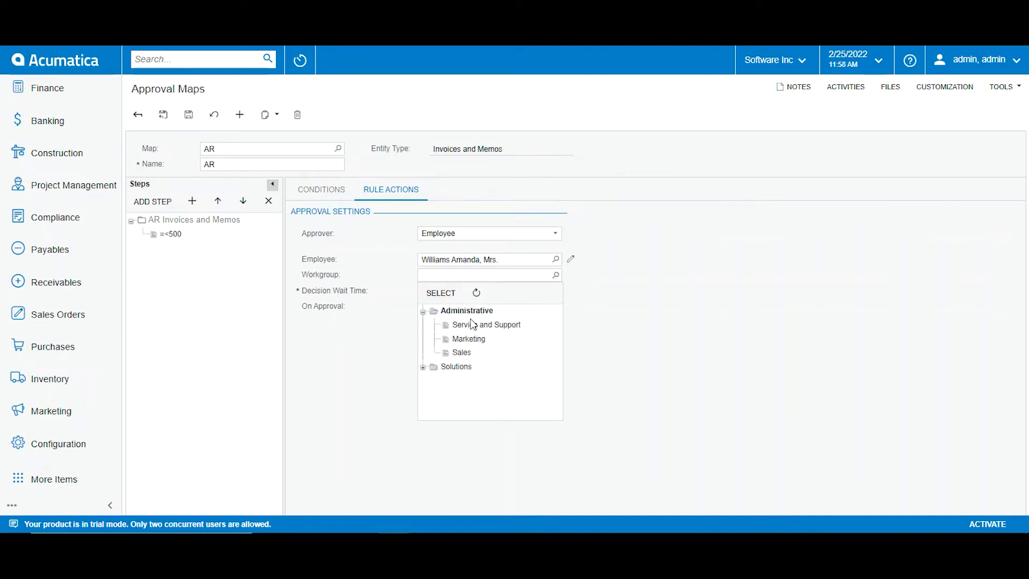
click(471, 356)
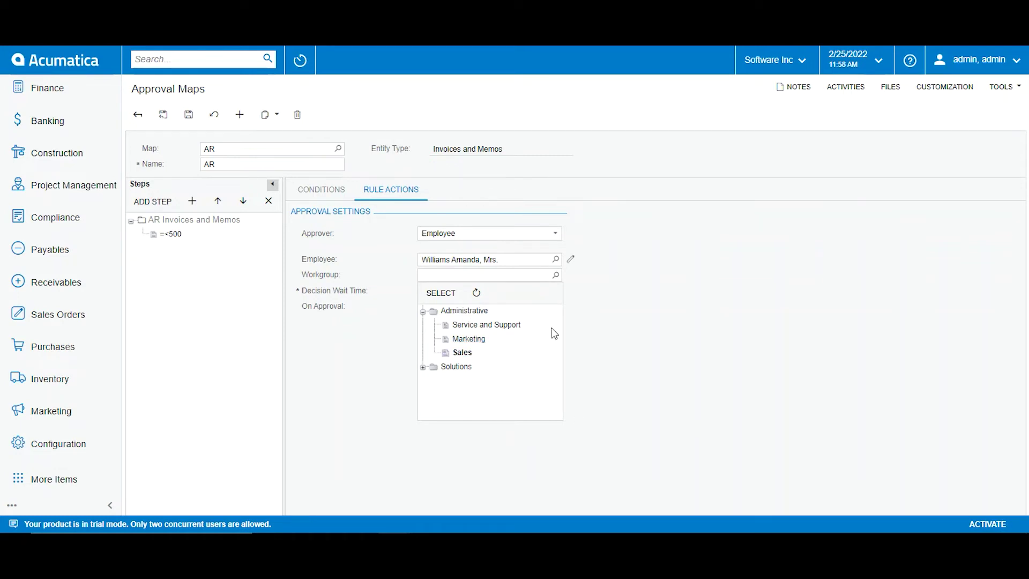
double_click(471, 356)
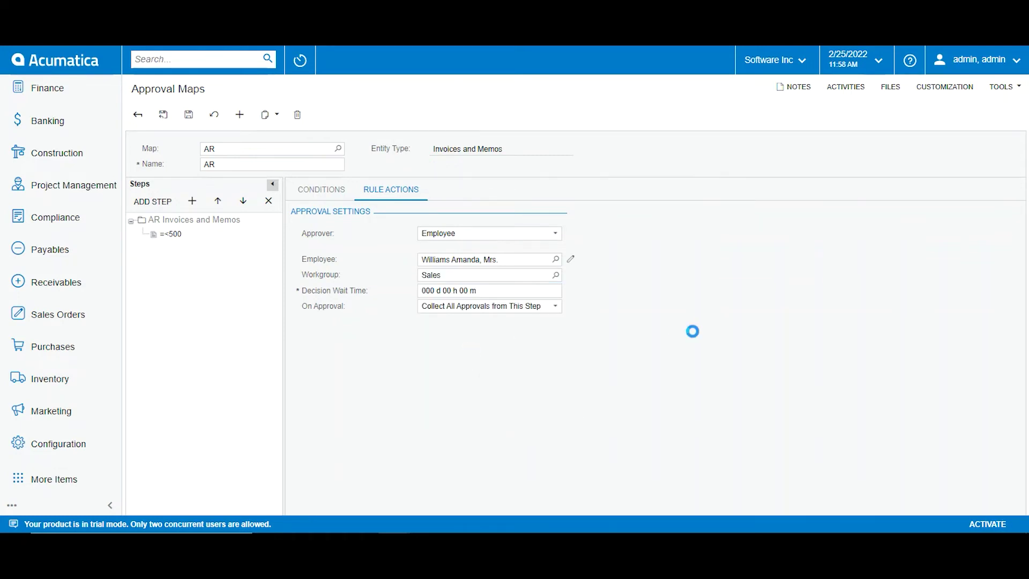
click(556, 259)
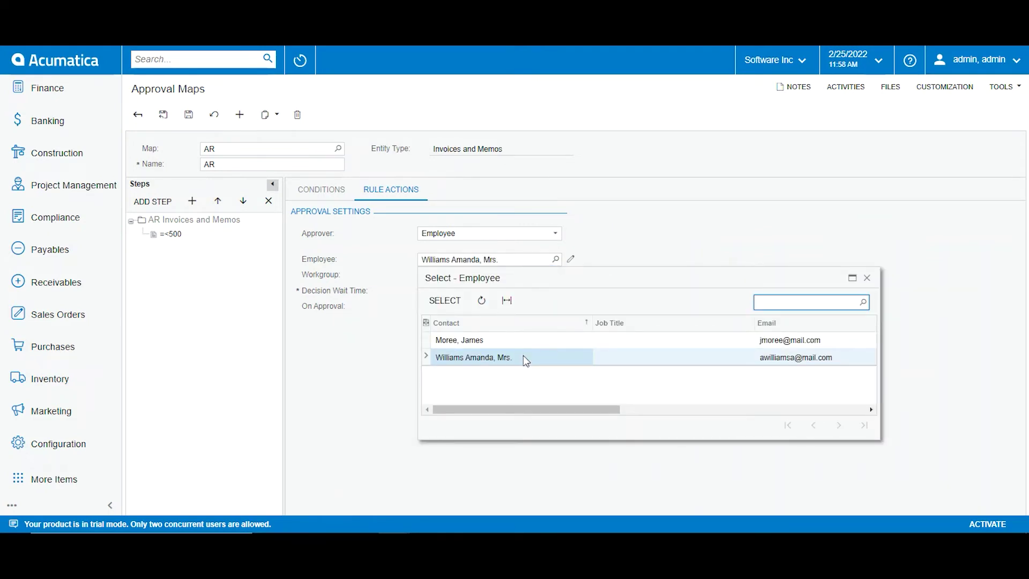
double_click(526, 366)
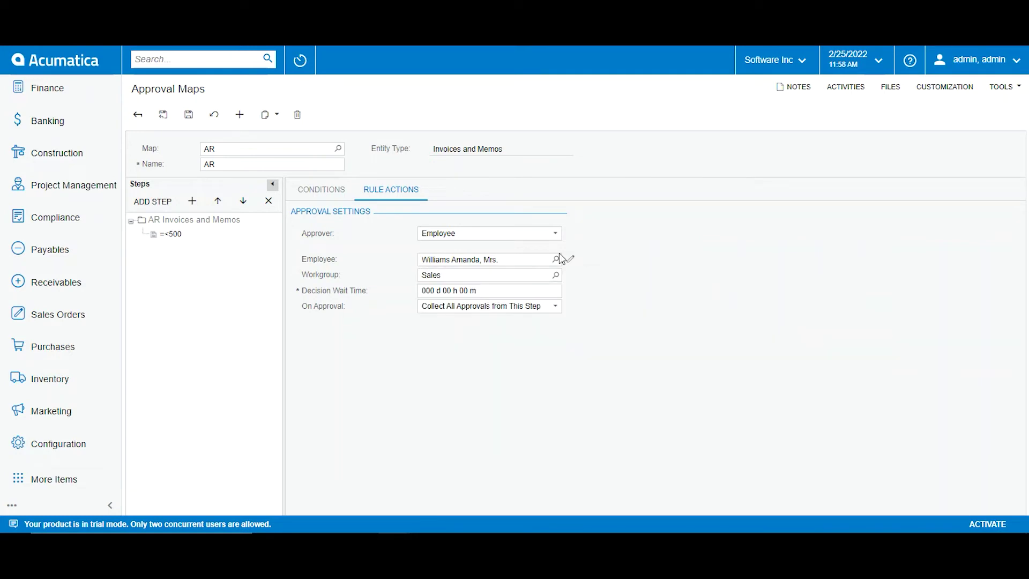
Clear the approval workgroup and save the AR approval map, returning to the rule's conditions
click(536, 274)
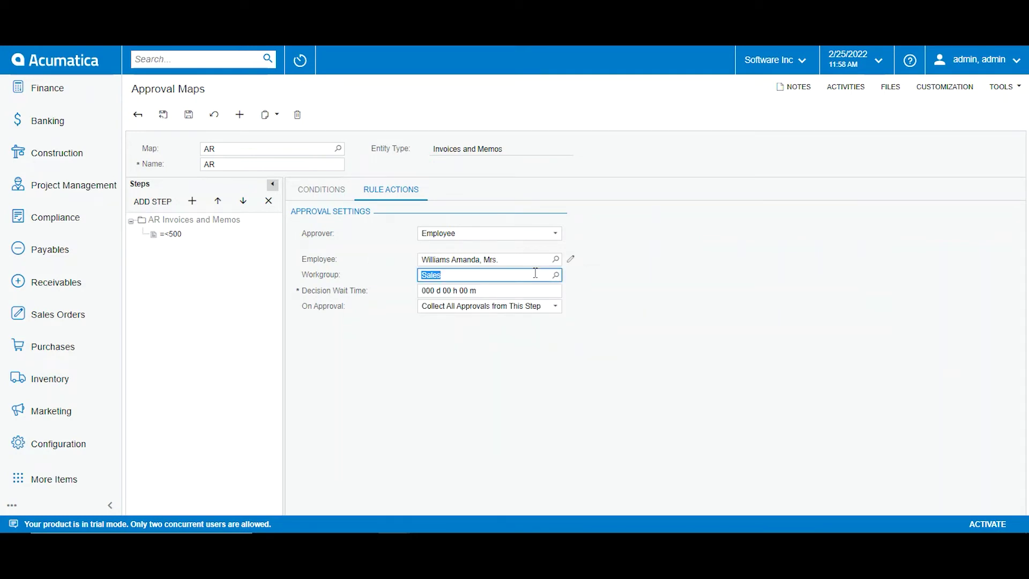
key(BackSpace)
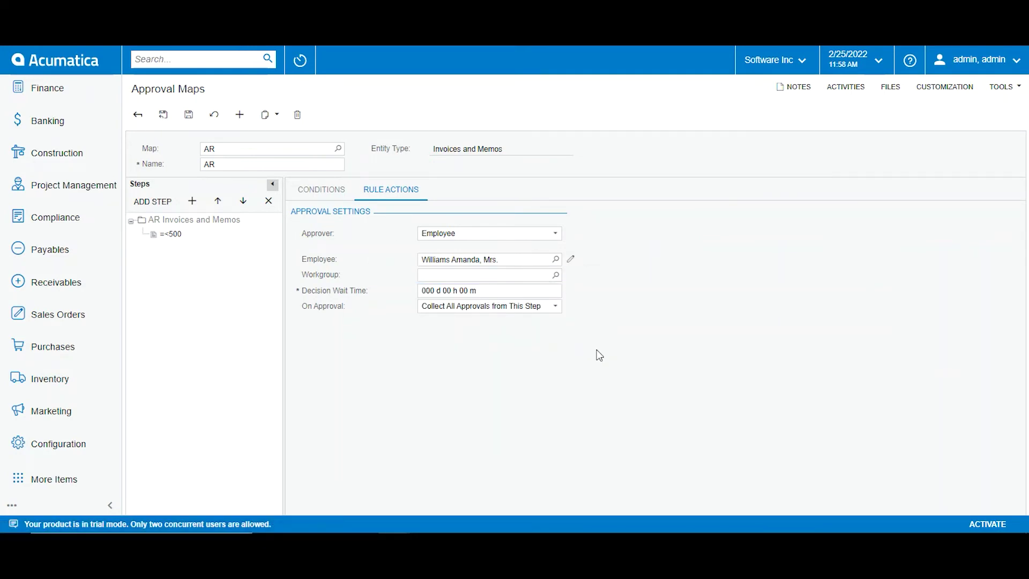
click(188, 115)
click(322, 190)
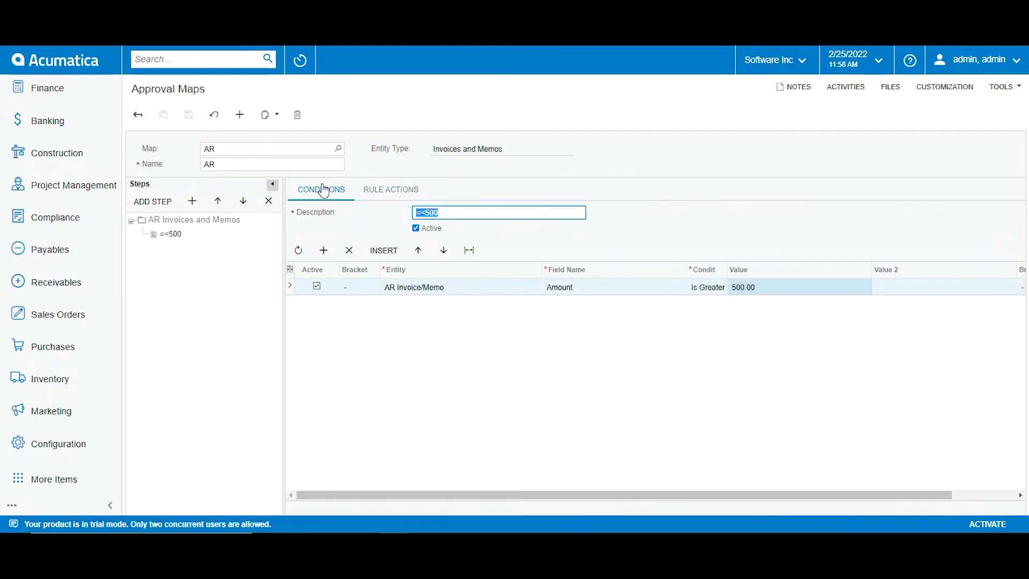
click(625, 236)
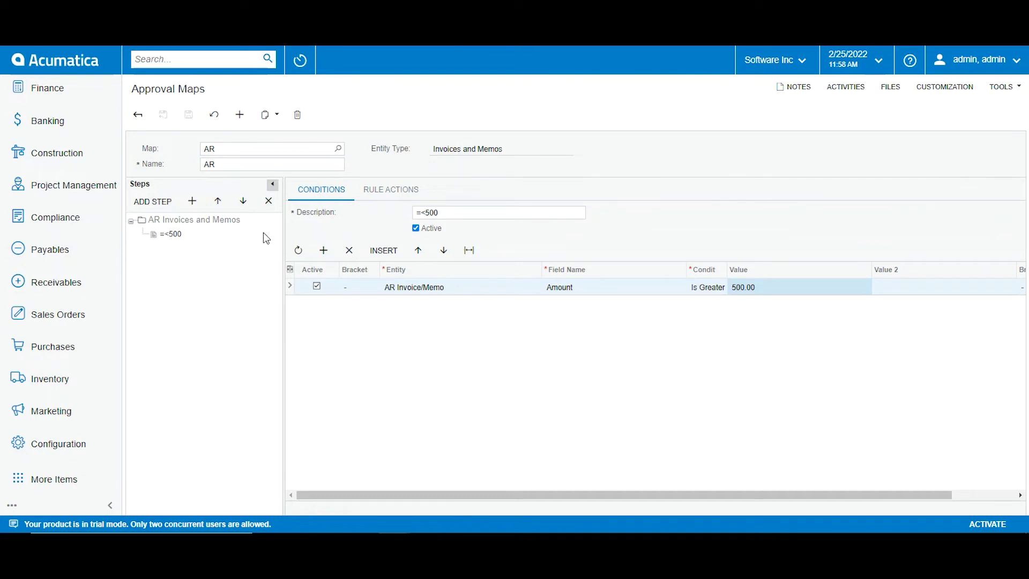
Add a rule described as Country to the AR Invoices and Memos step, with one new condition row
click(176, 225)
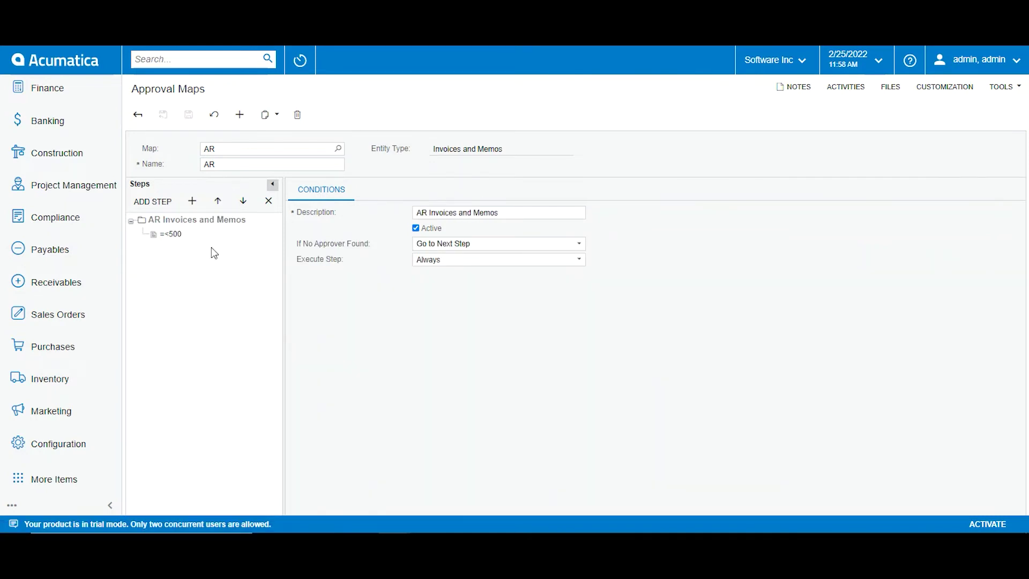
click(192, 201)
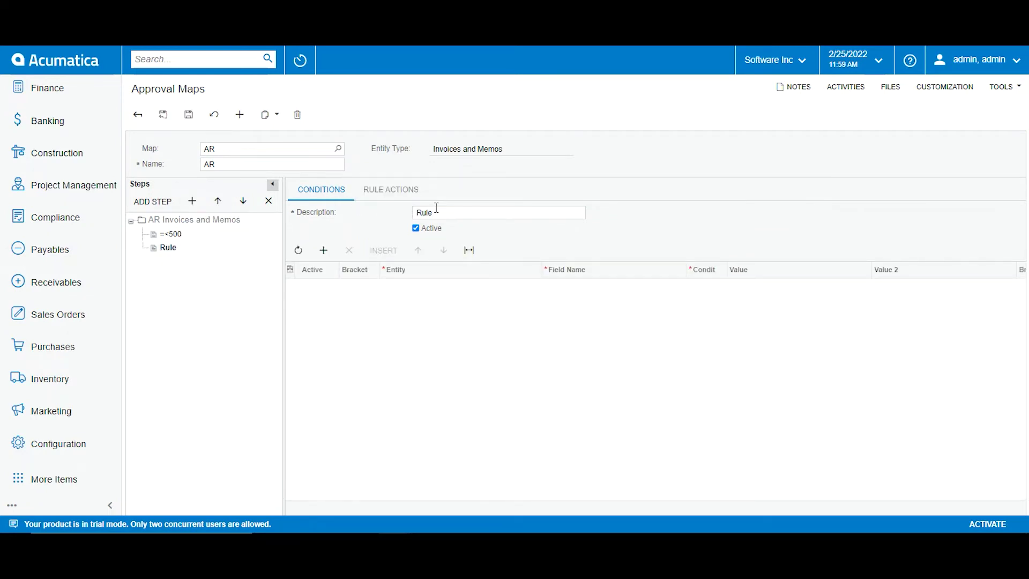
click(459, 213)
click(455, 213)
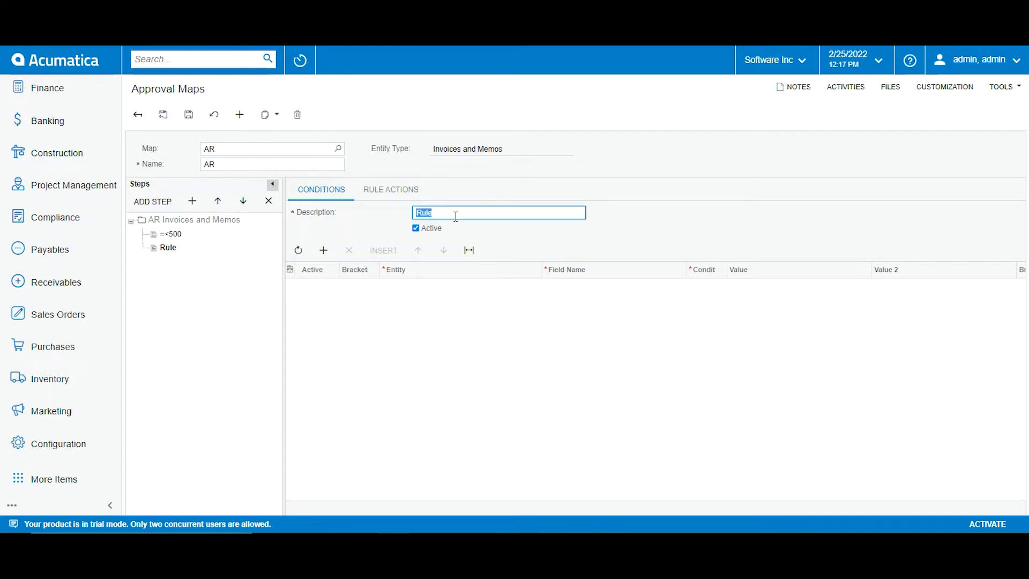
text(Contr)
key(BackSpace)
click(436, 189)
click(440, 210)
text(Country)
click(368, 222)
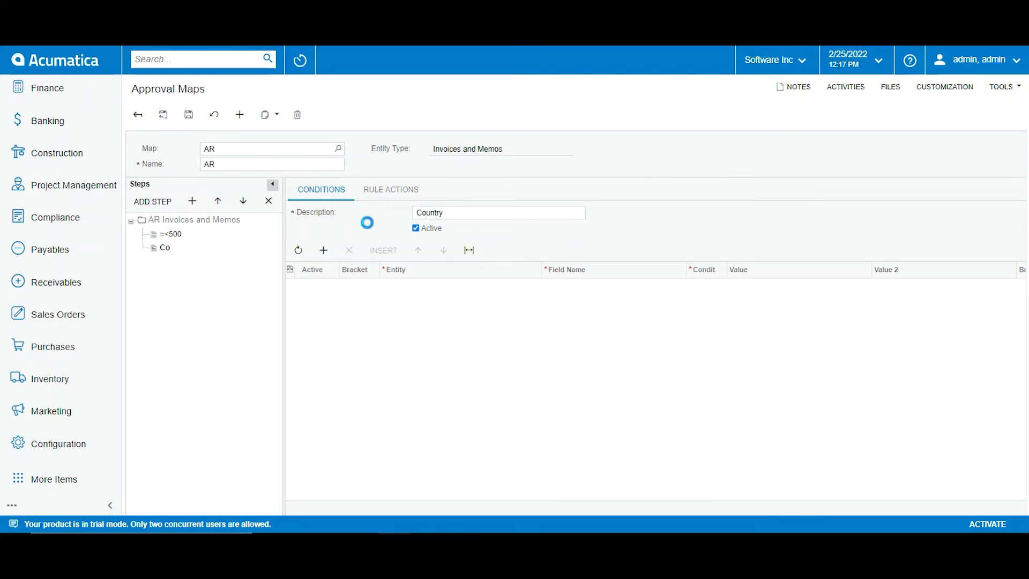
click(324, 251)
click(461, 289)
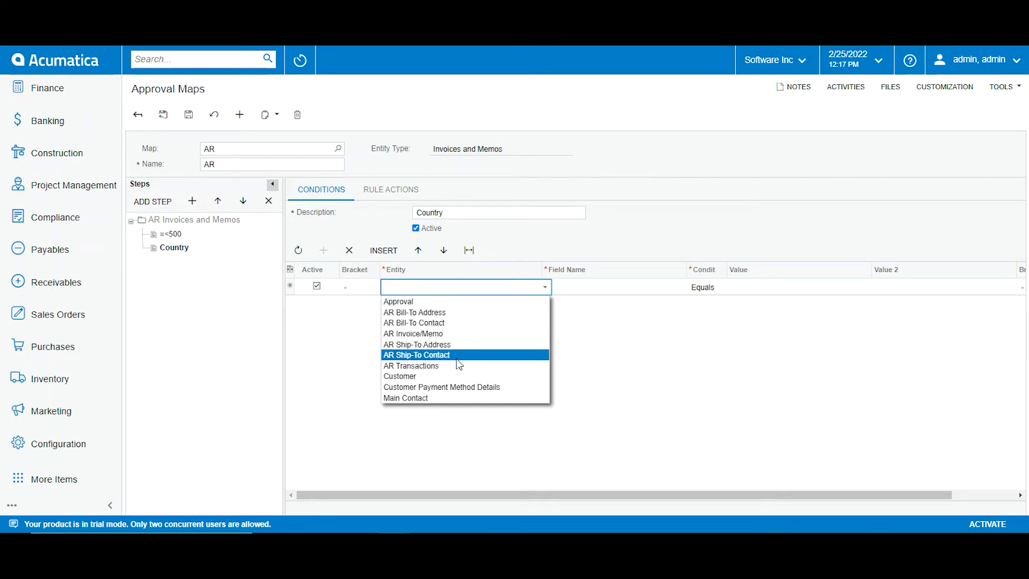
click(452, 376)
click(597, 287)
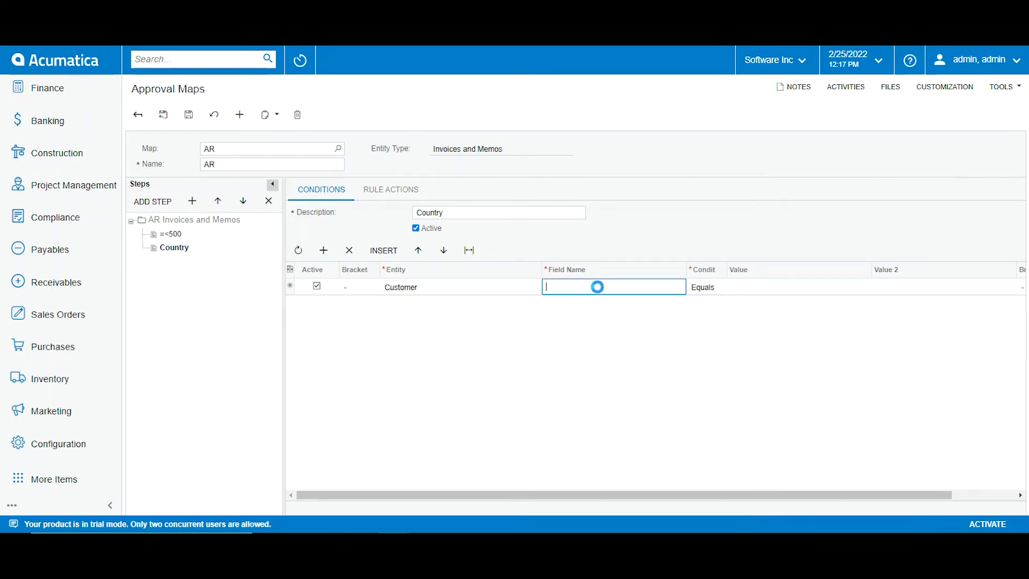
scroll(599, 375, down, 2)
scroll(600, 375, down, 4)
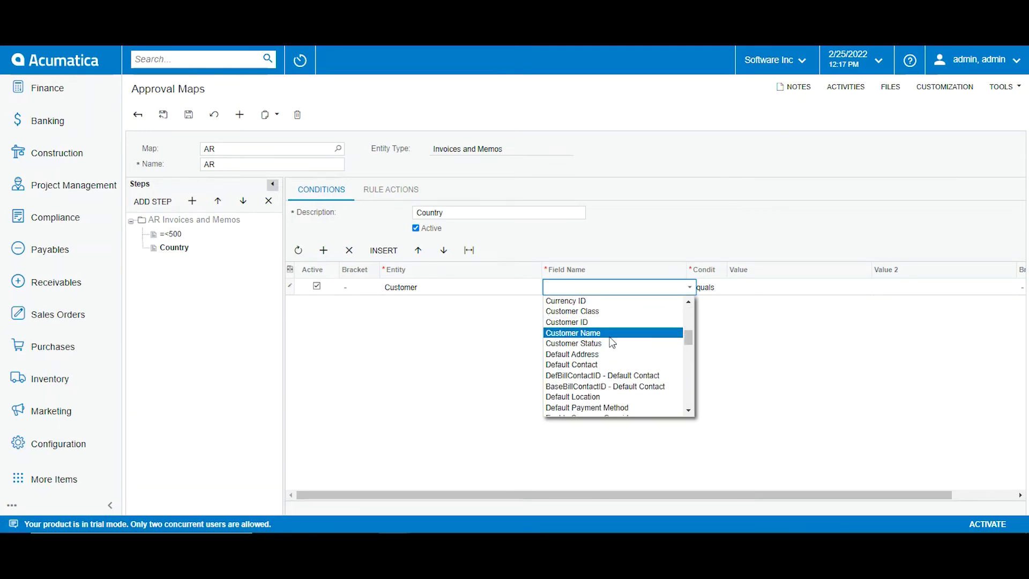
scroll(615, 359, down, 6)
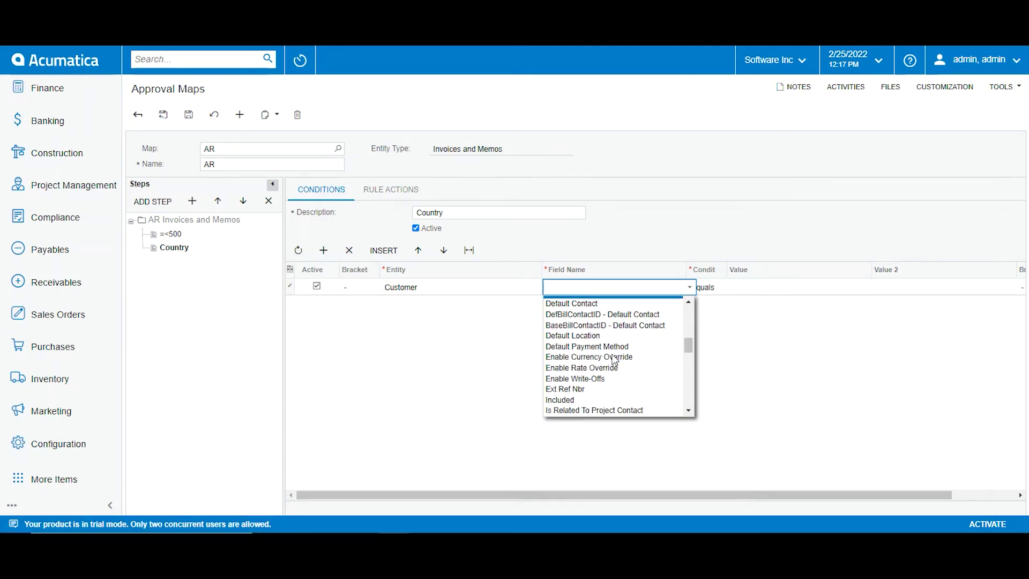
scroll(615, 359, down, 4)
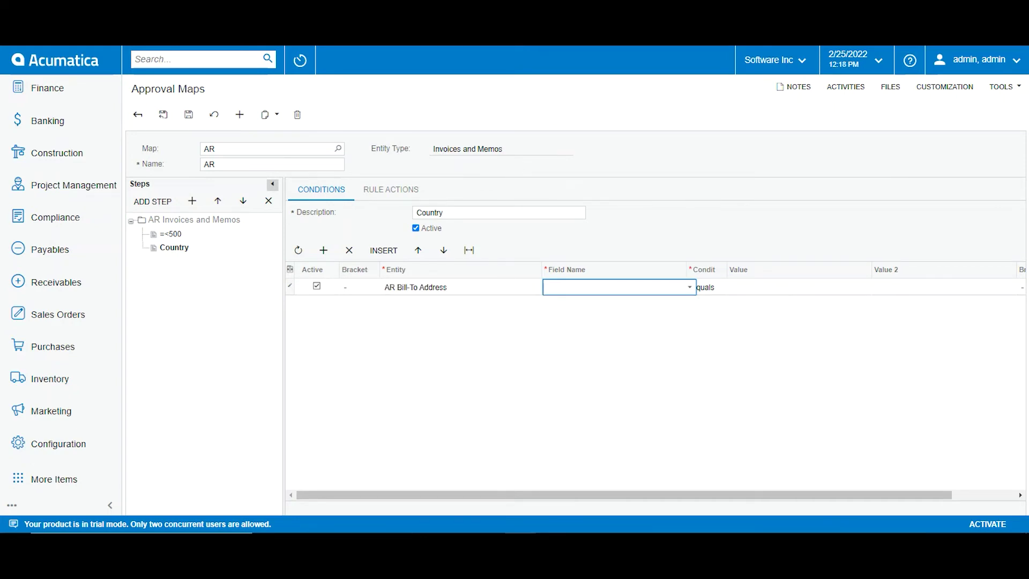
Define the Country rule's condition as AR Bill-To Address, Country, Equals, with the value US
click(426, 289)
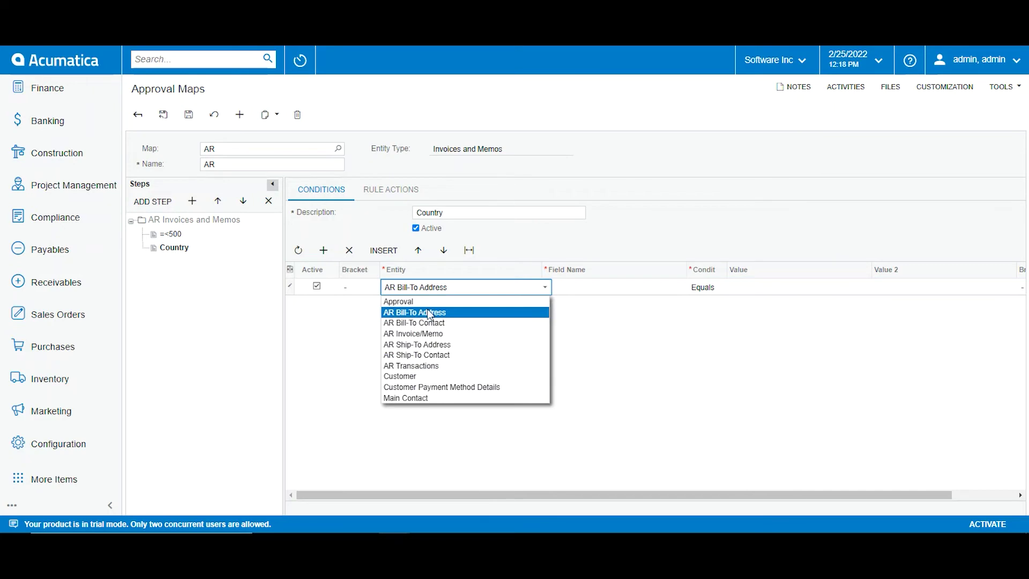
click(427, 313)
click(592, 287)
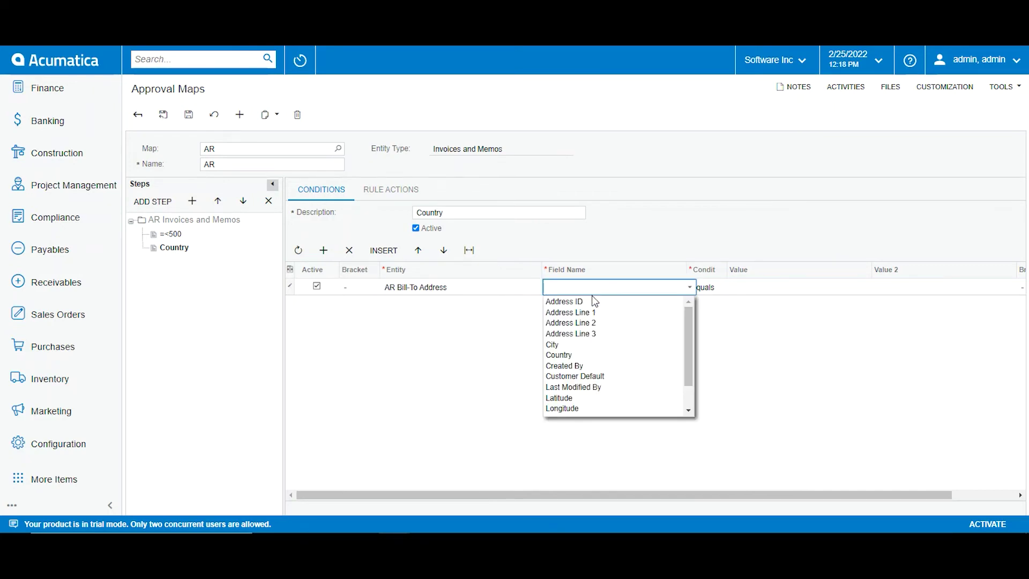
click(589, 355)
click(801, 287)
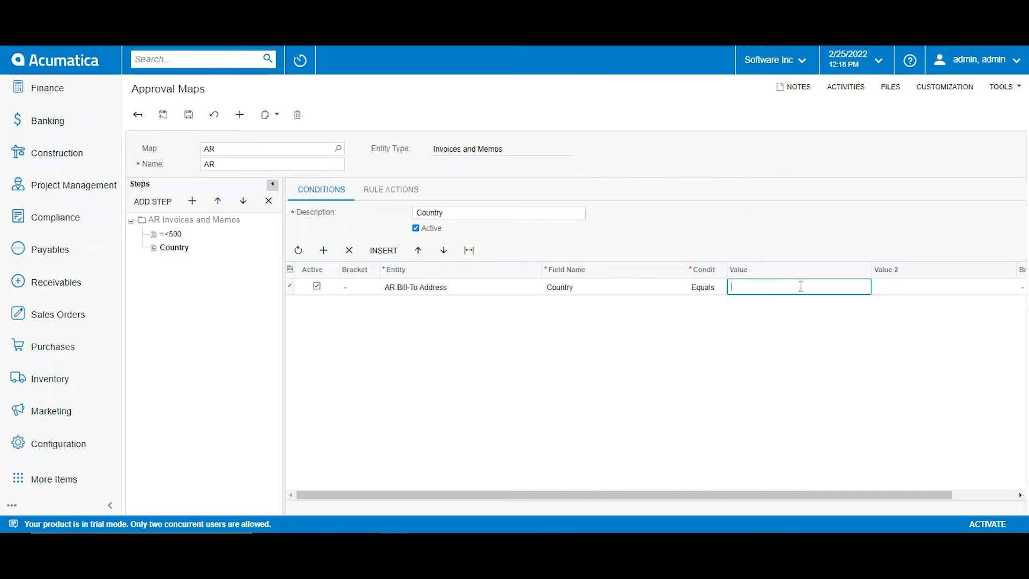
click(875, 287)
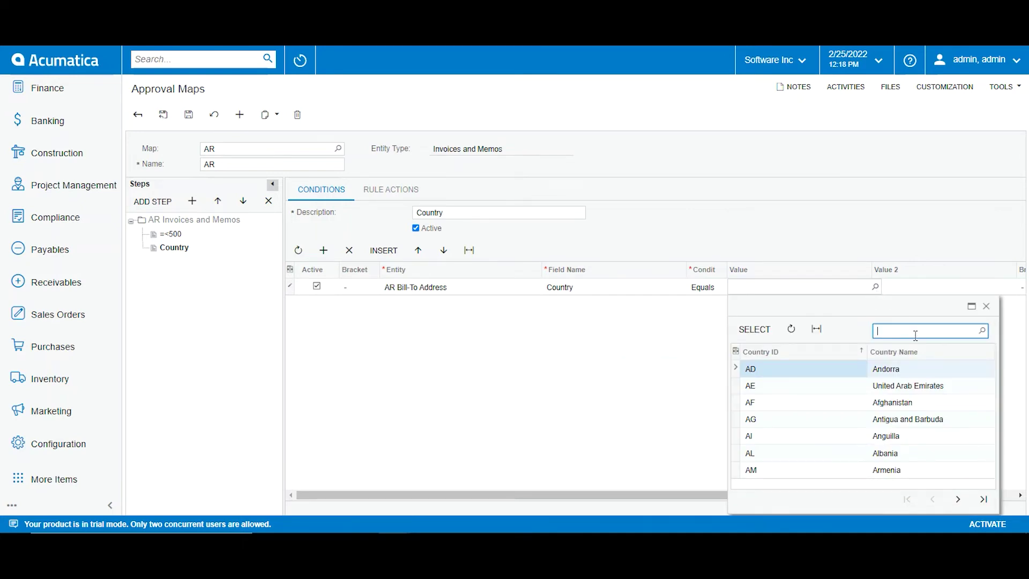
text(us)
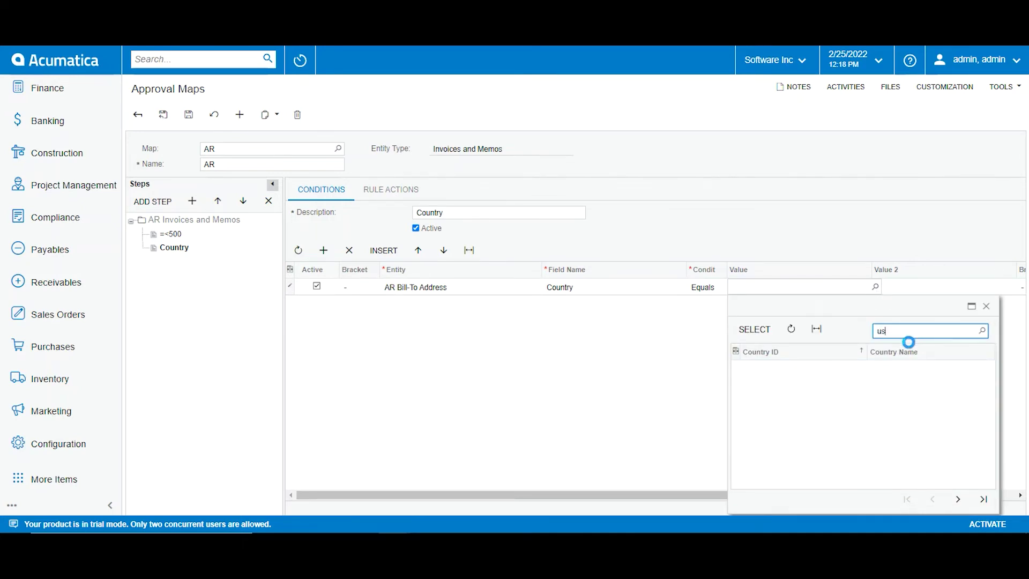
click(885, 370)
double_click(885, 371)
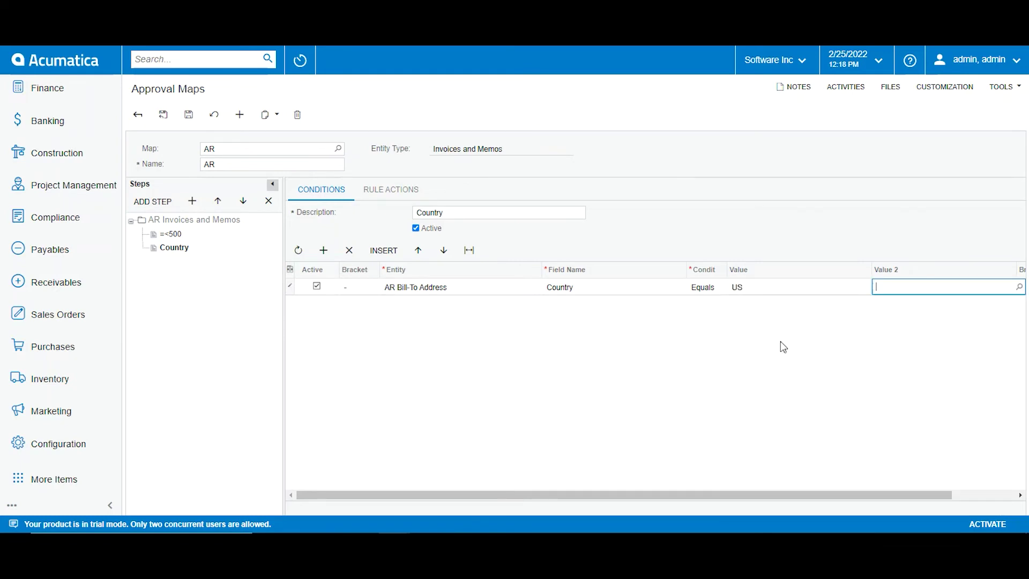
Assign an employee as approver in the Country rule's actions and save the AR approval map
click(388, 190)
click(556, 259)
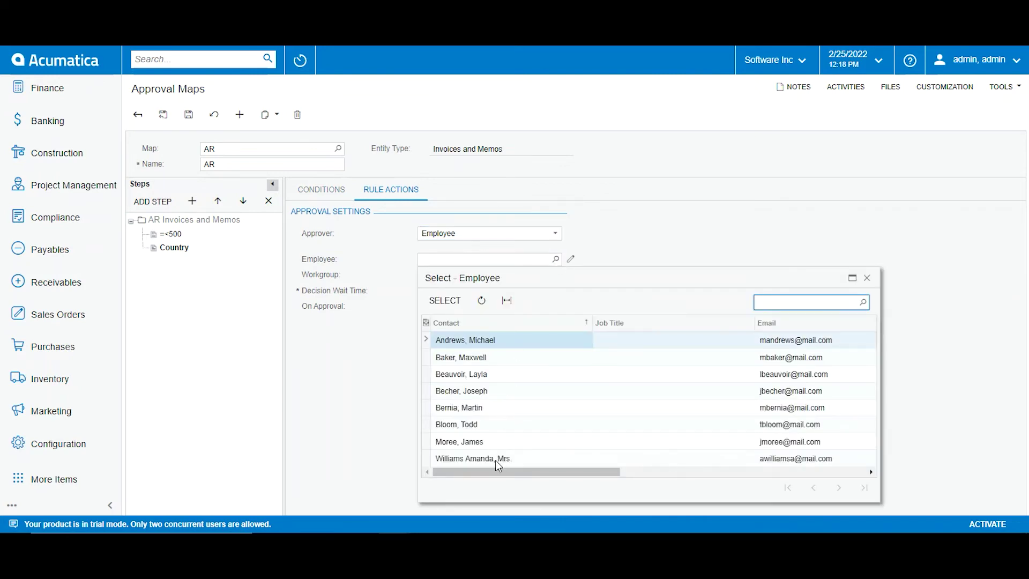
click(503, 458)
double_click(502, 457)
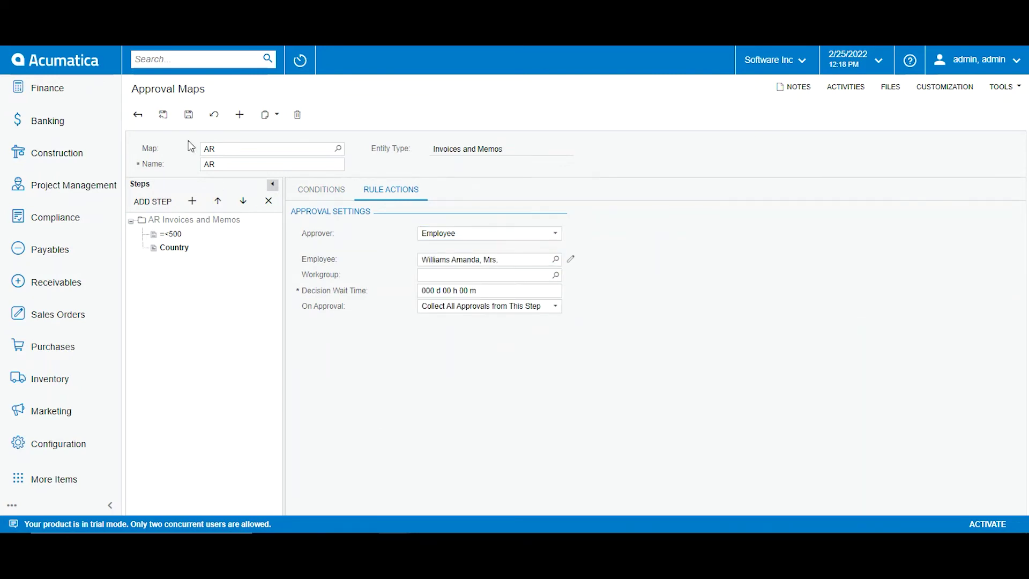
click(189, 114)
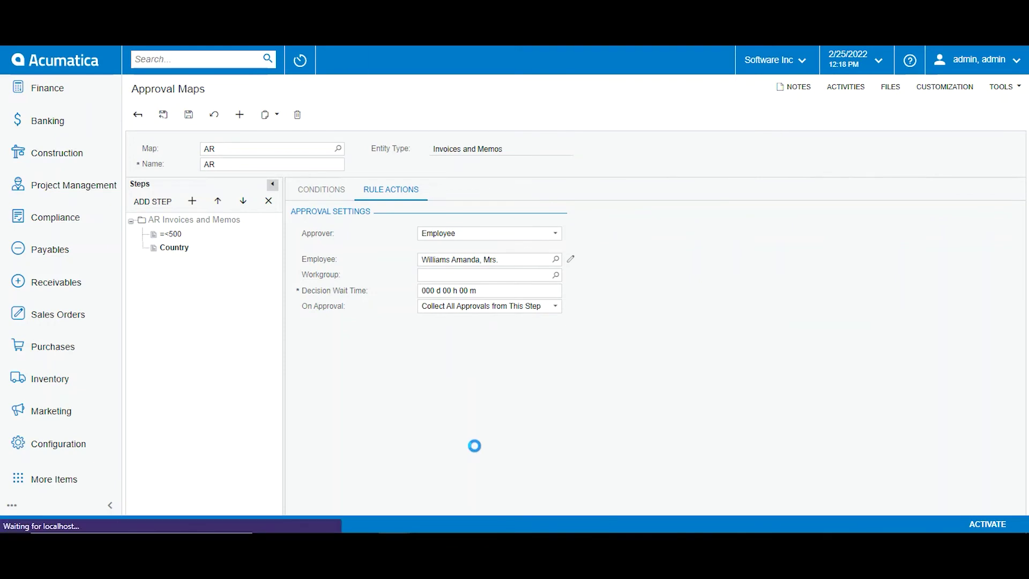
click(627, 99)
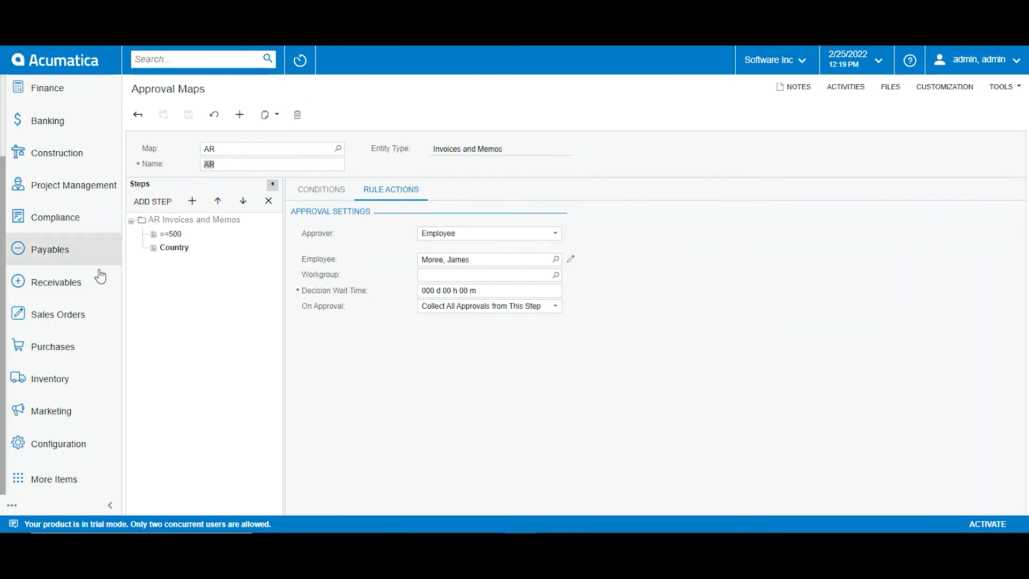
Compare the approvers of the =<500 and Country rules and return to the list of assignment and approval maps
click(173, 234)
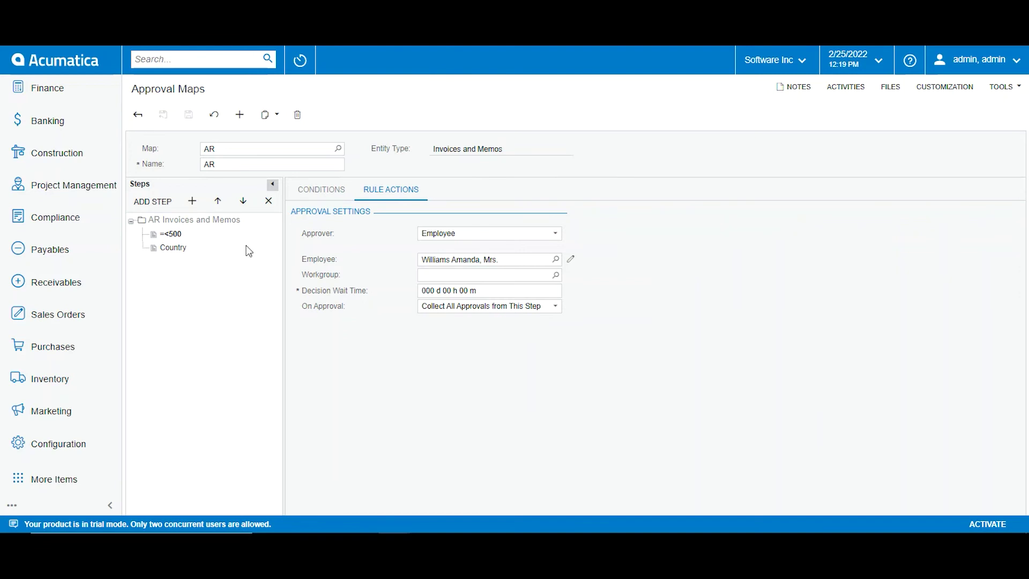
click(185, 250)
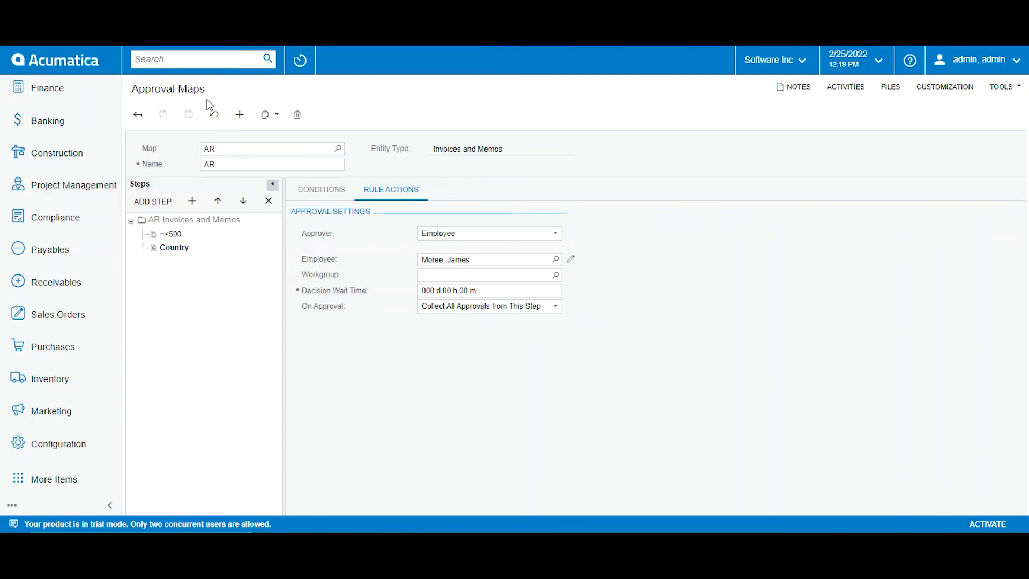
click(137, 114)
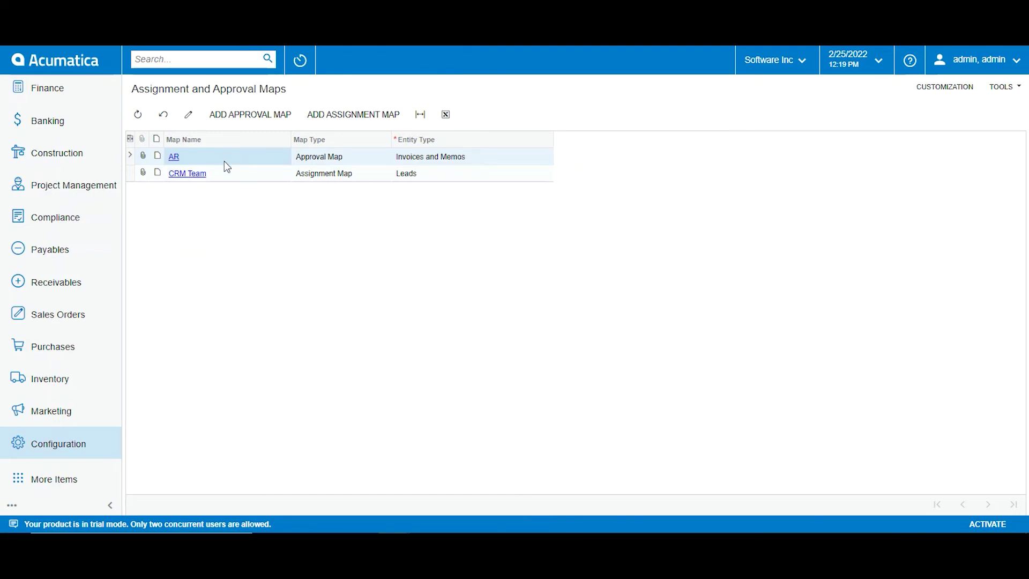
In the CRM Team assignment map, set the Country condition's value to US for the Lead Assigment USA rule and save
click(200, 174)
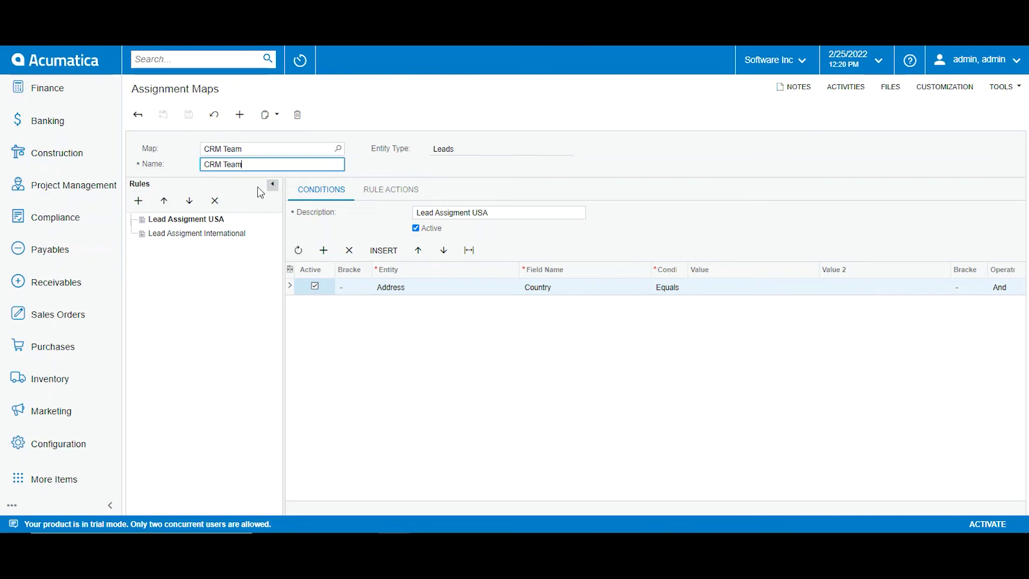
click(497, 174)
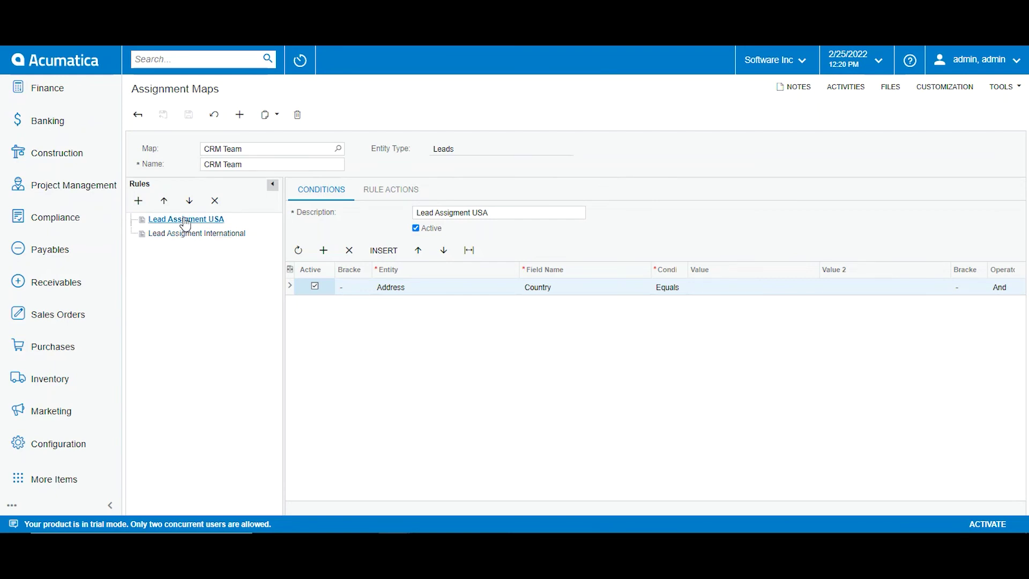
click(394, 288)
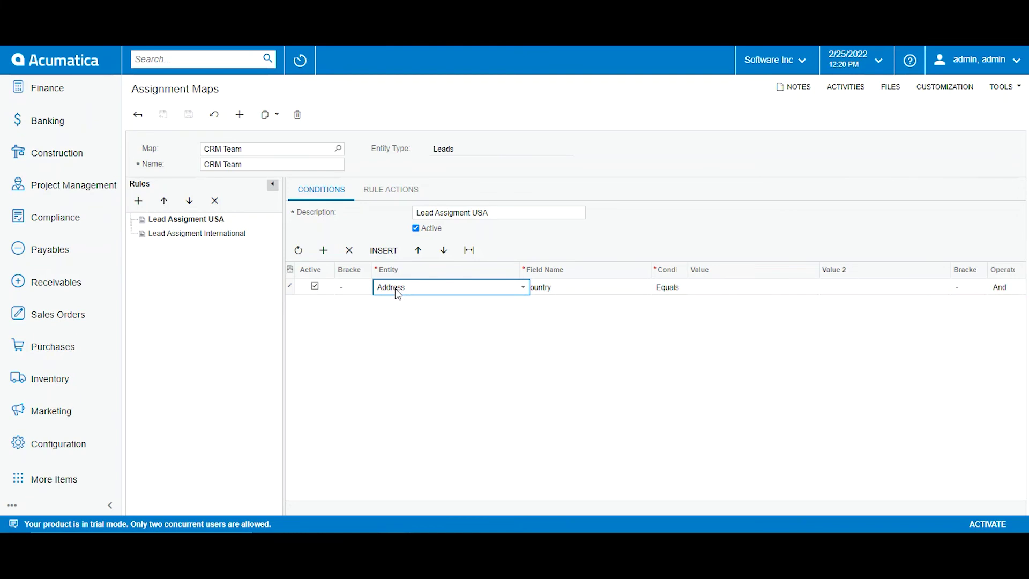
click(551, 289)
double_click(551, 290)
click(668, 287)
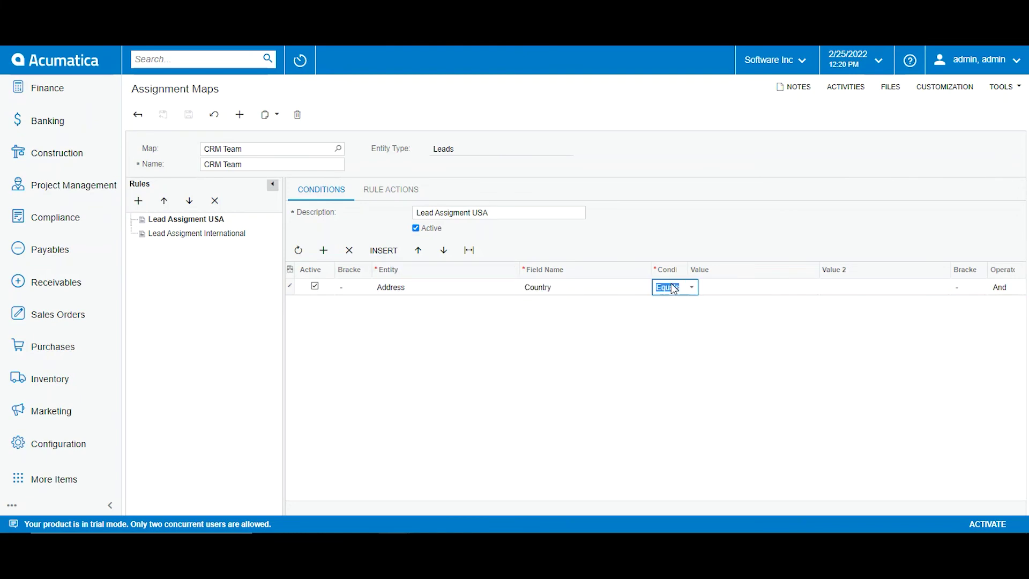
click(734, 285)
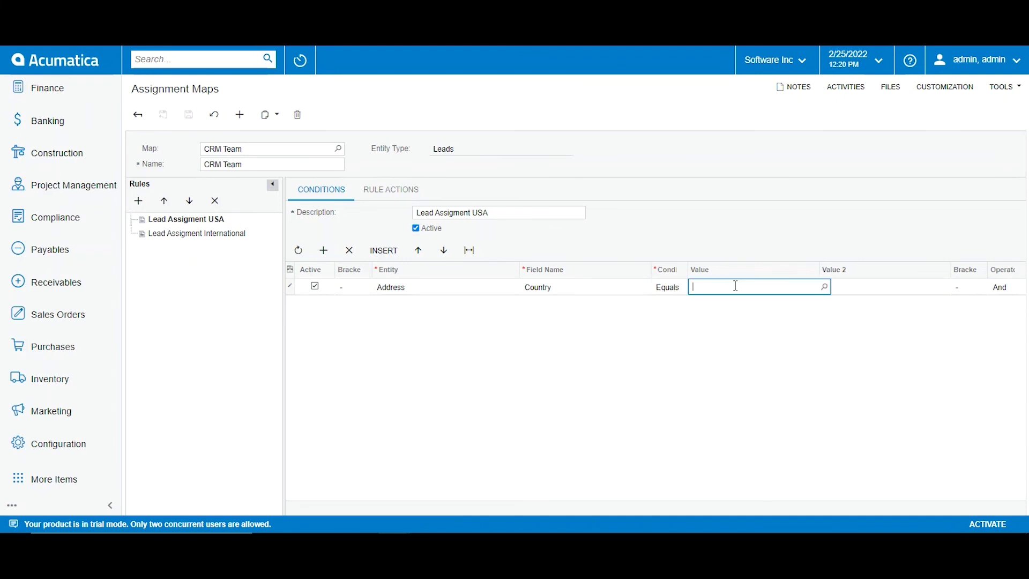
click(824, 287)
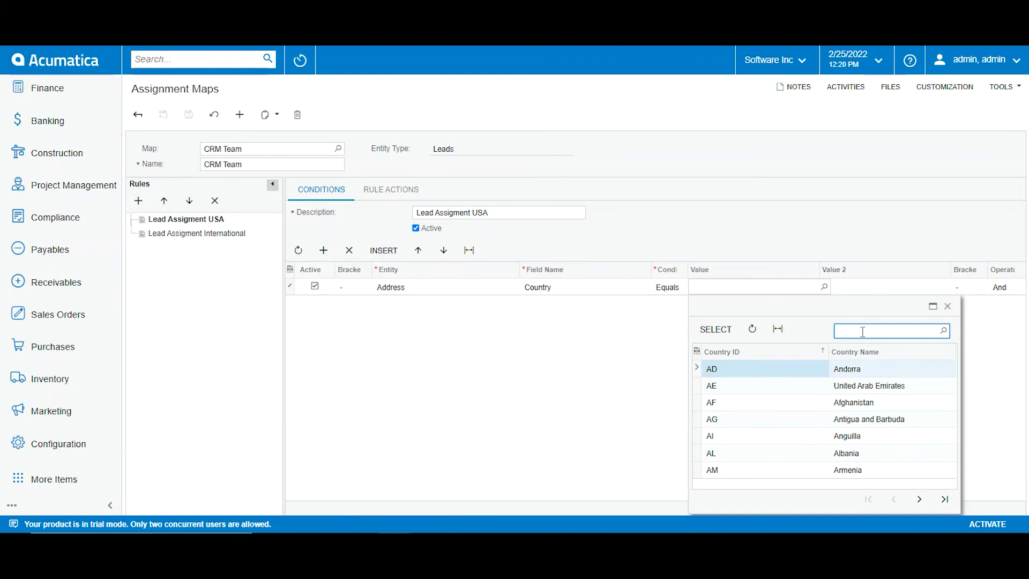
text(us)
double_click(797, 375)
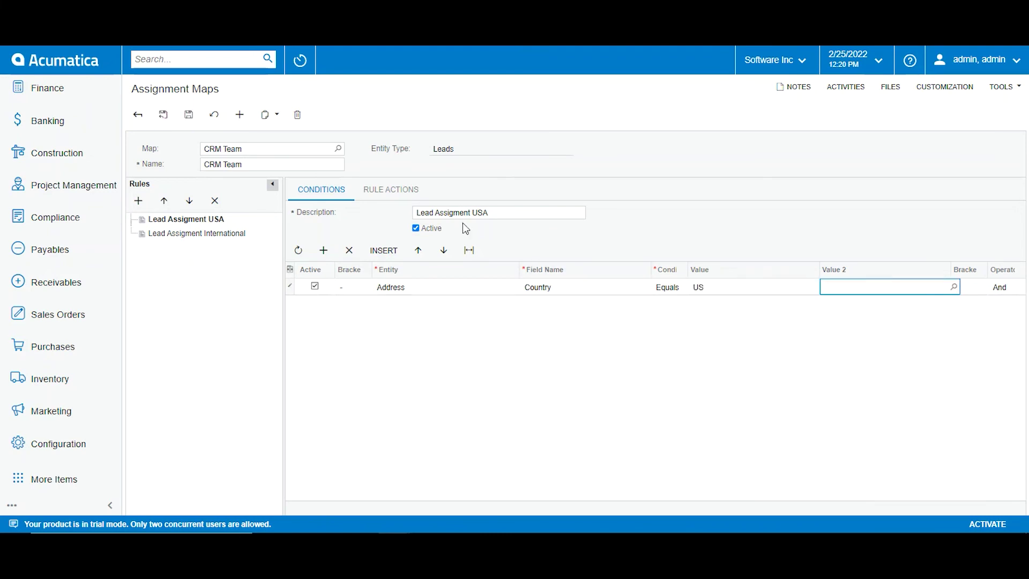
click(189, 114)
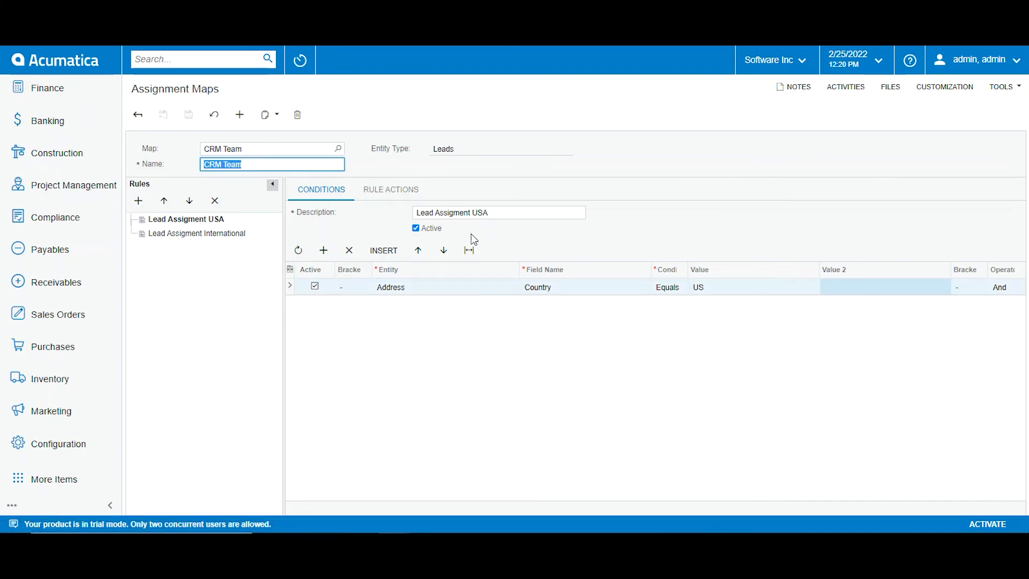
Review the ownership assignment in the rule actions of the Lead Assigment USA rule
click(395, 188)
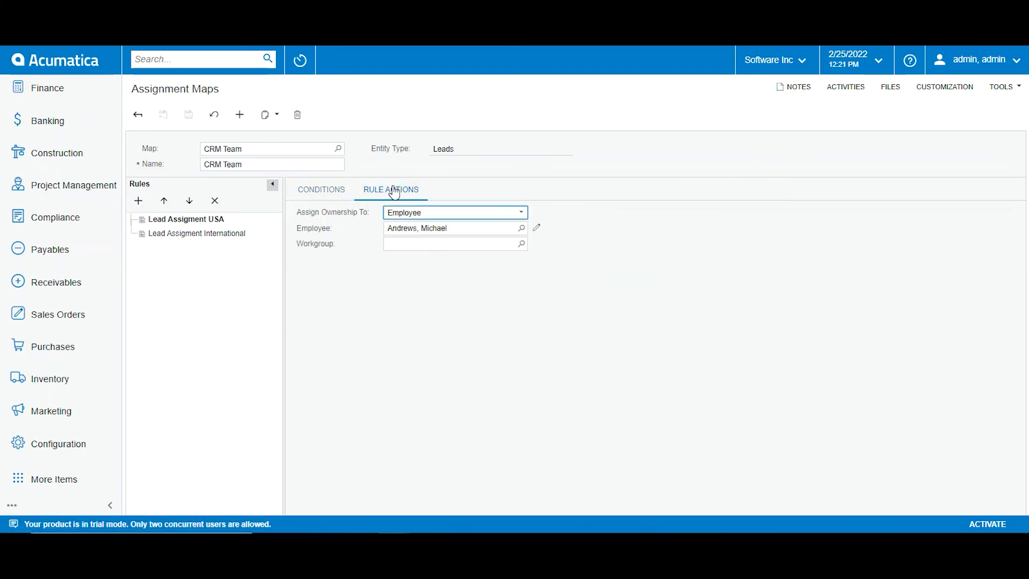
click(464, 230)
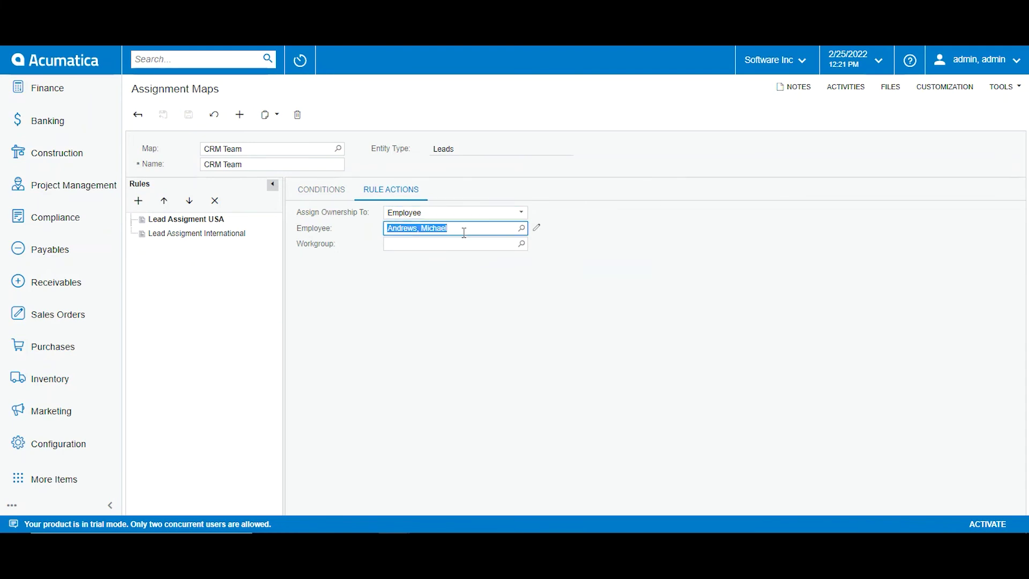
click(407, 326)
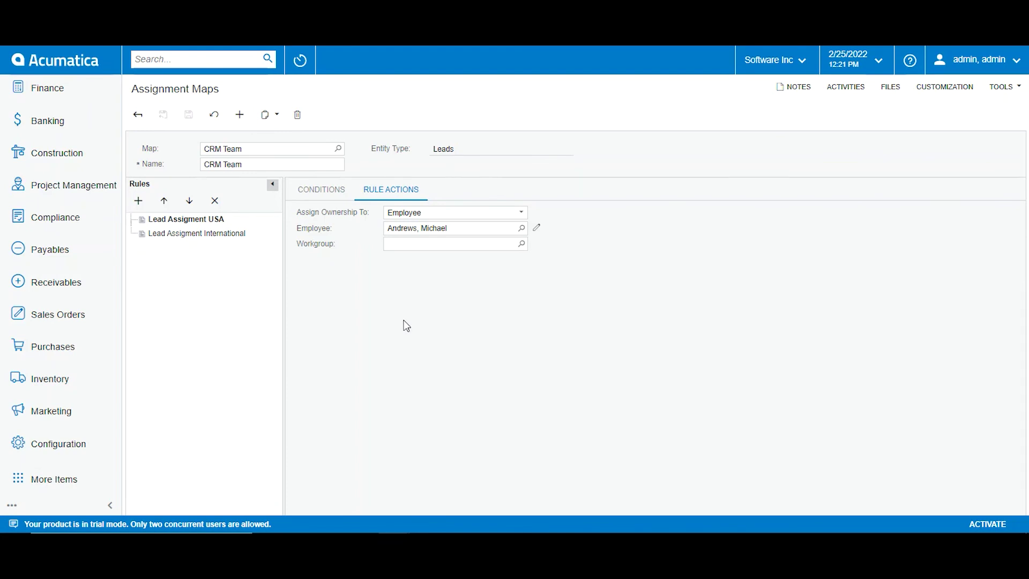
Examine the condition and ownership assignment of the Lead Assigment International rule, widening the Condition column to read it
click(238, 234)
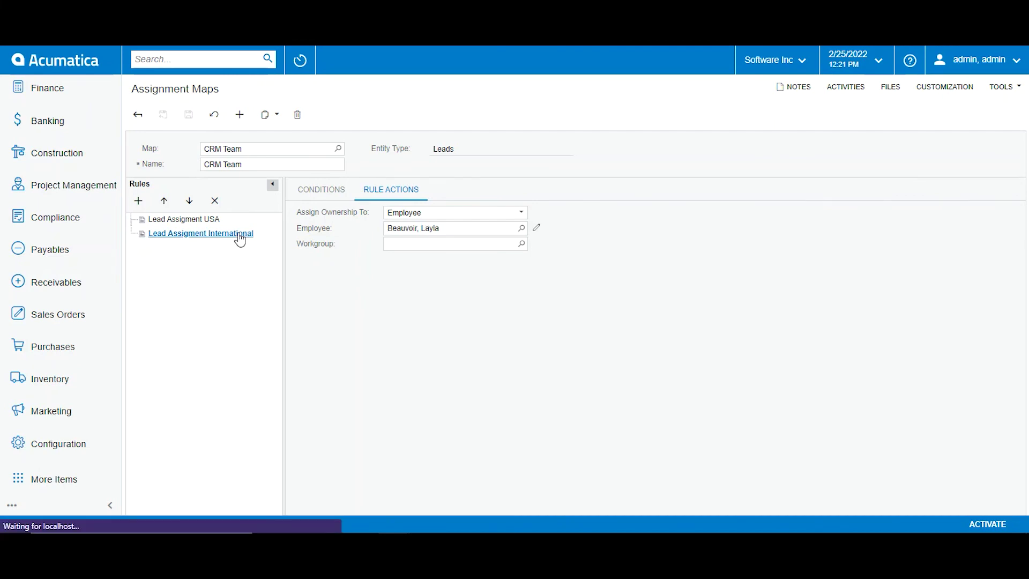
click(344, 192)
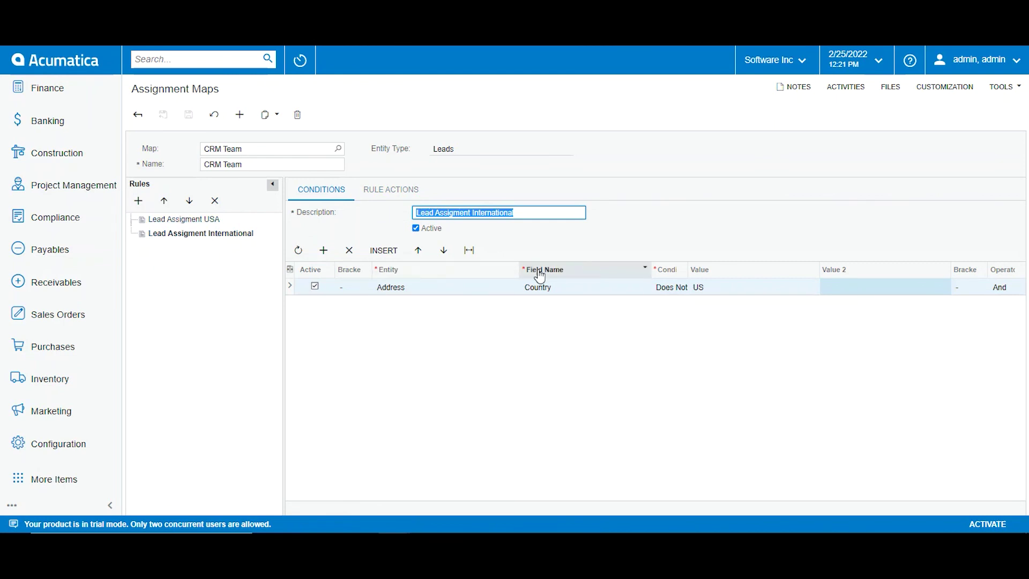
drag(705, 268, 714, 269)
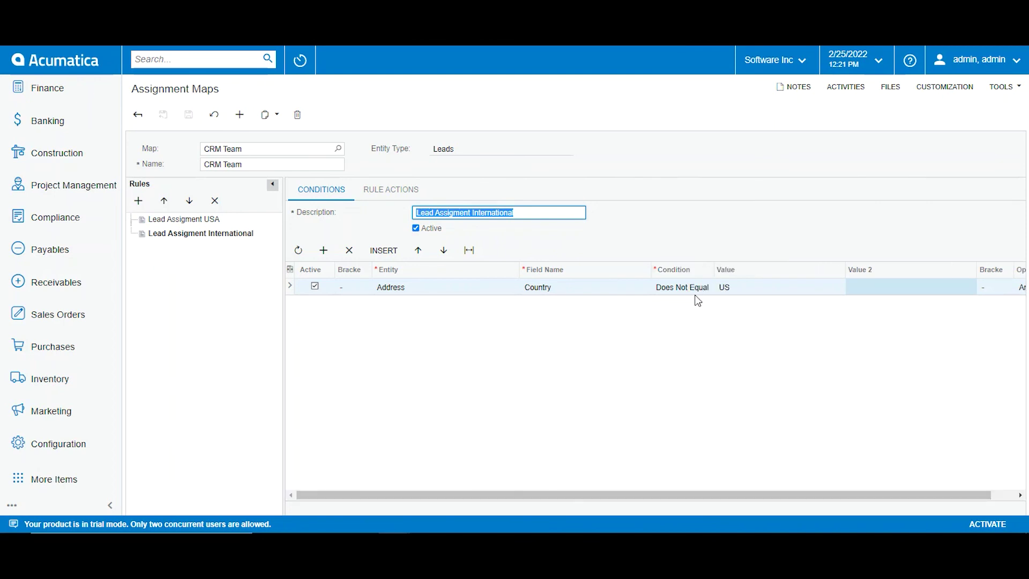
click(389, 191)
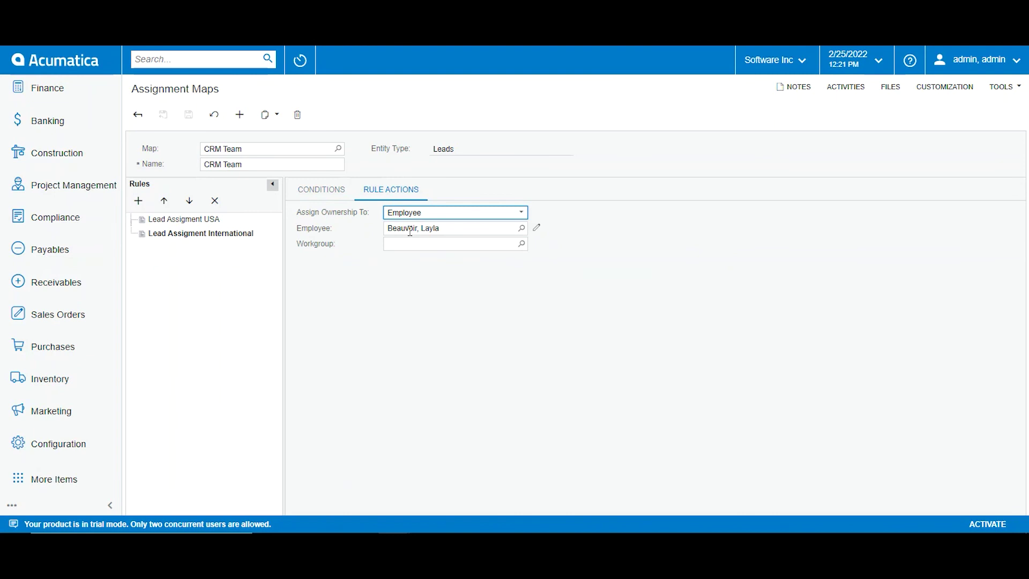